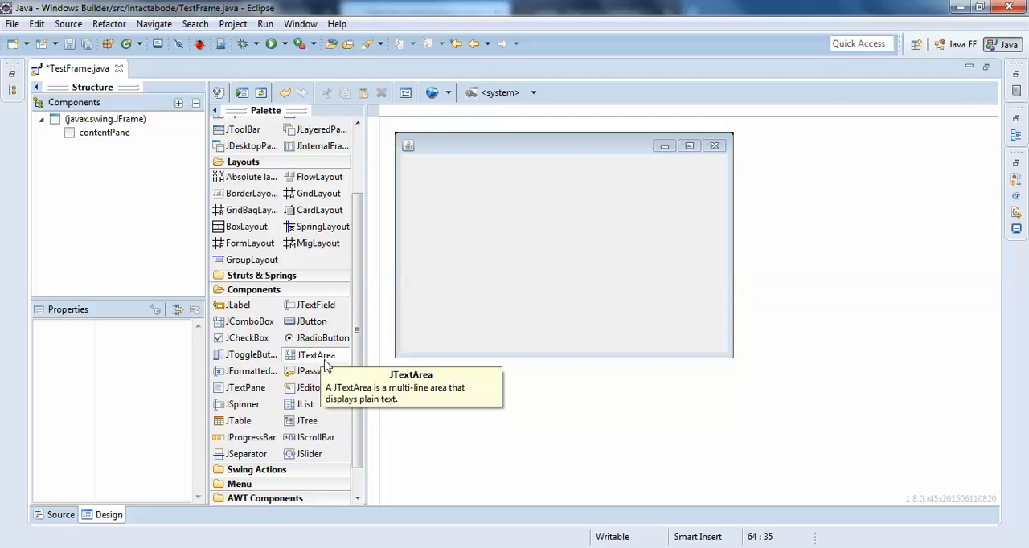
# Step: Place a JTextArea across the frame, then delete it again
pyautogui.click(315, 355)
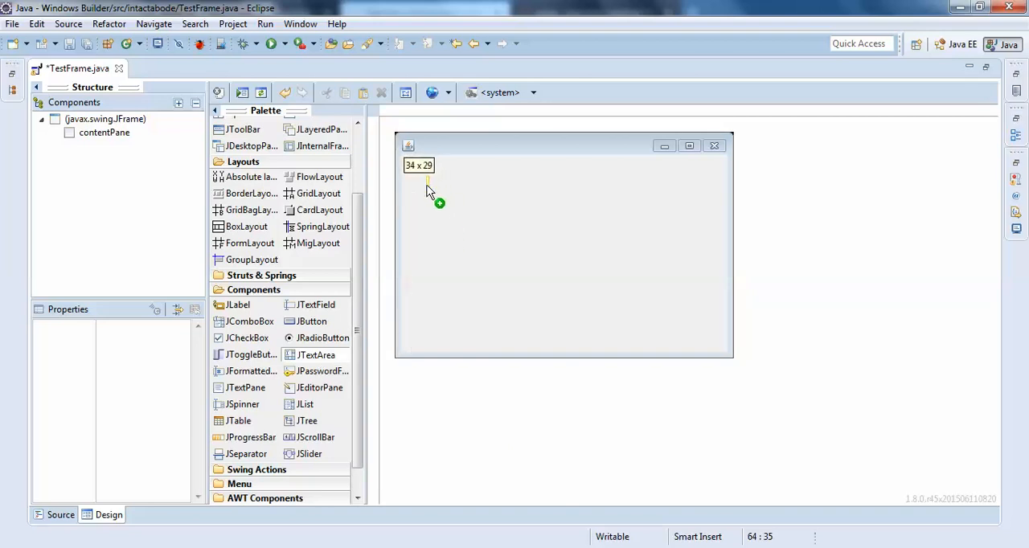
pyautogui.moveTo(415, 193)
pyautogui.mouseDown()
pyautogui.moveTo(716, 346)
pyautogui.moveTo(697, 353)
pyautogui.mouseUp()
pyautogui.press('Escape')
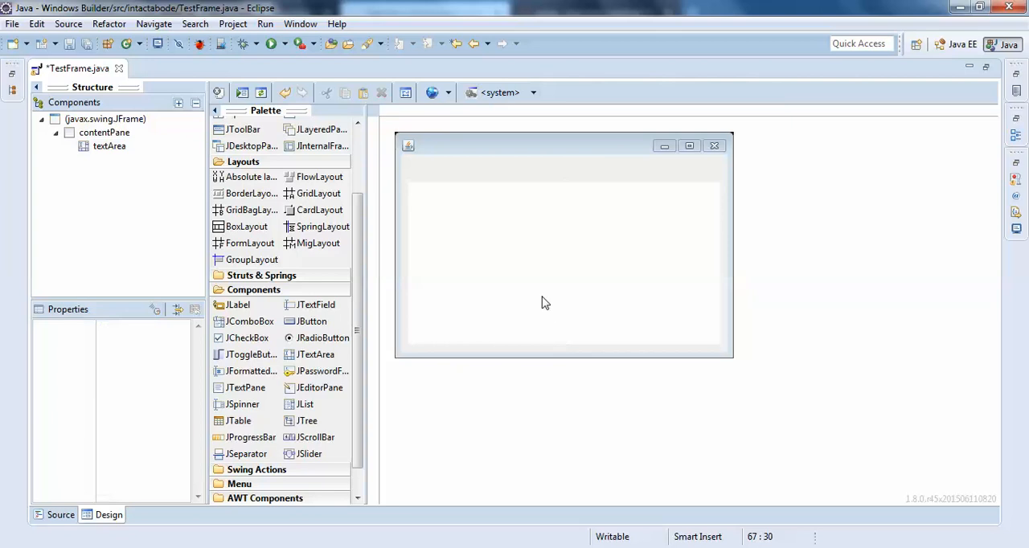
pyautogui.click(545, 304)
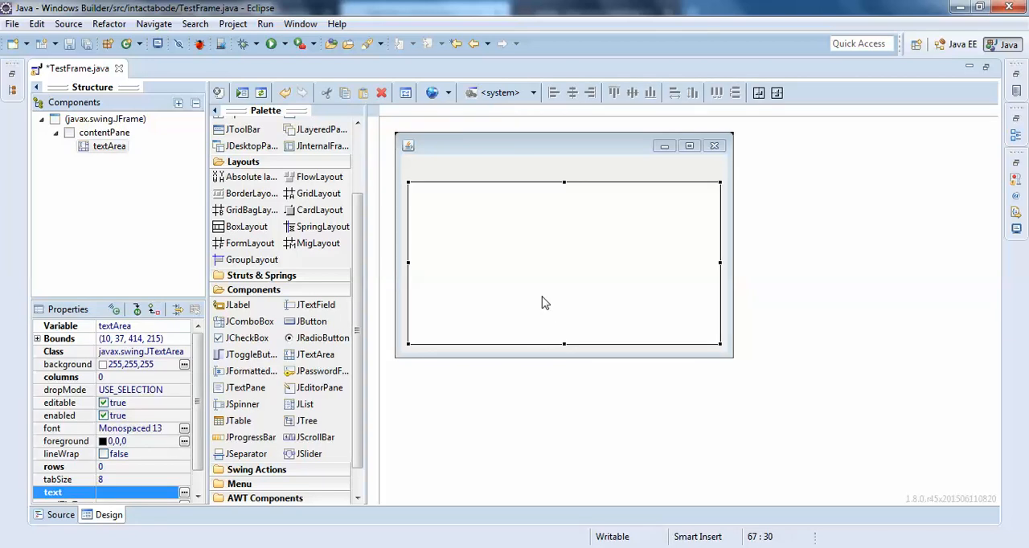
pyautogui.press('Delete')
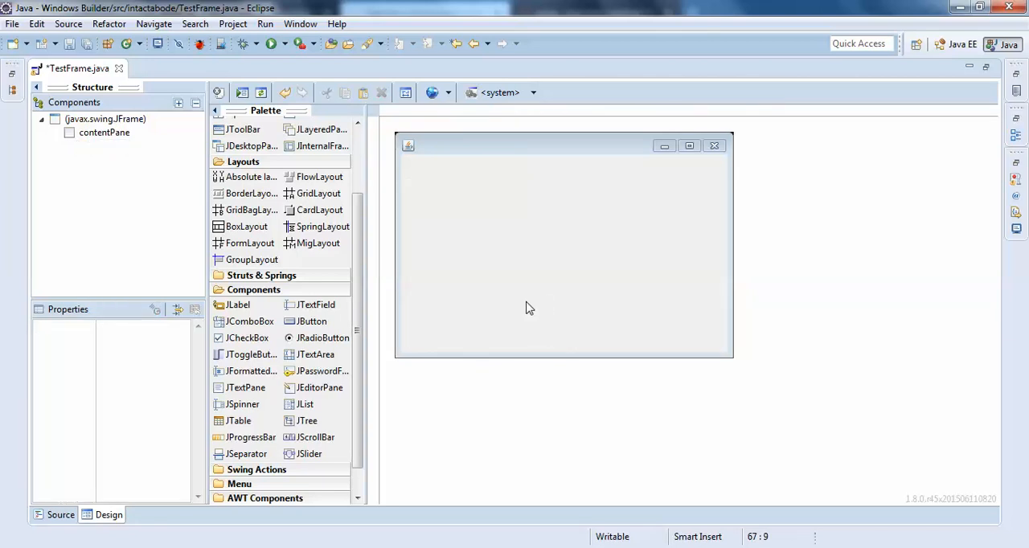
pyautogui.moveTo(361, 294); pyautogui.dragTo(361, 234)
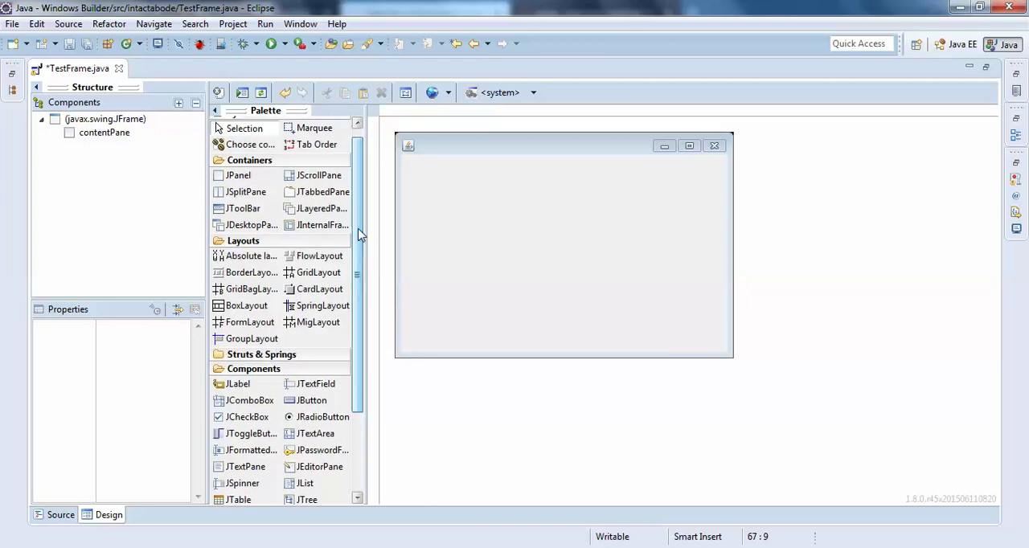
# Step: Add a JScrollPane filling the frame and adjust it to bounds 10, 29, 414×204
pyautogui.click(310, 183)
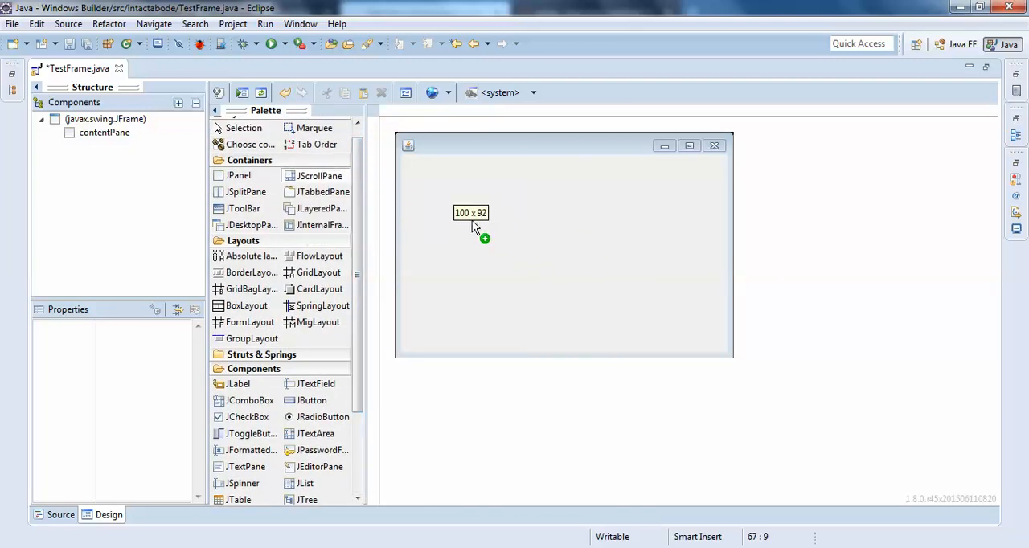
pyautogui.moveTo(412, 191)
pyautogui.mouseDown()
pyautogui.moveTo(606, 329)
pyautogui.moveTo(727, 352)
pyautogui.mouseUp()
pyautogui.click(619, 362)
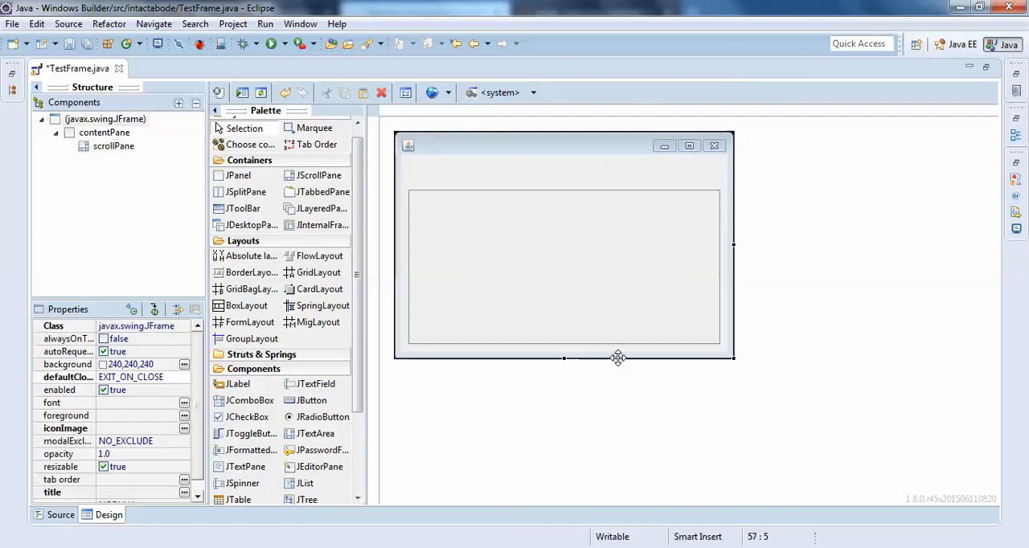
pyautogui.click(591, 321)
pyautogui.moveTo(564, 331); pyautogui.dragTo(562, 311)
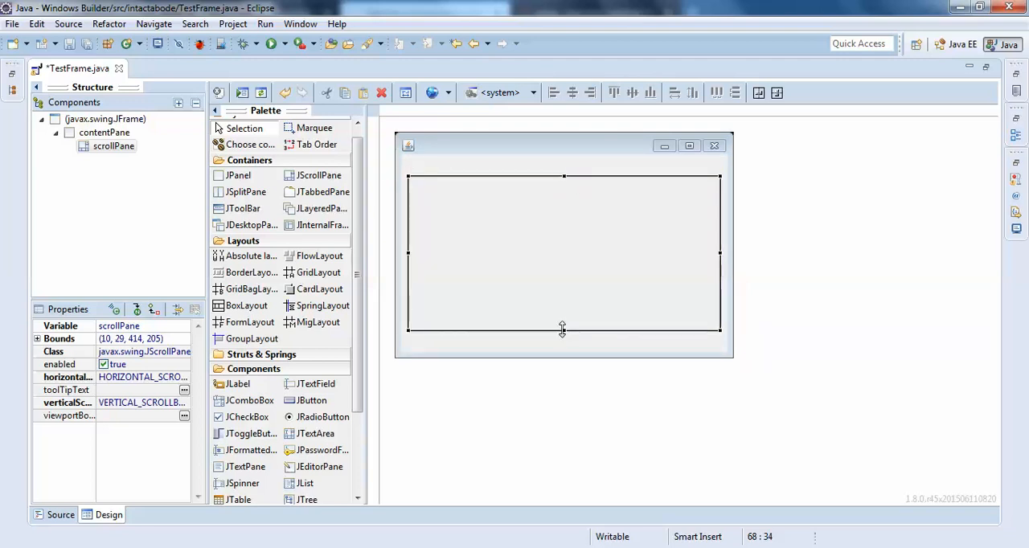
pyautogui.moveTo(564, 330); pyautogui.dragTo(564, 330)
pyautogui.click(443, 338)
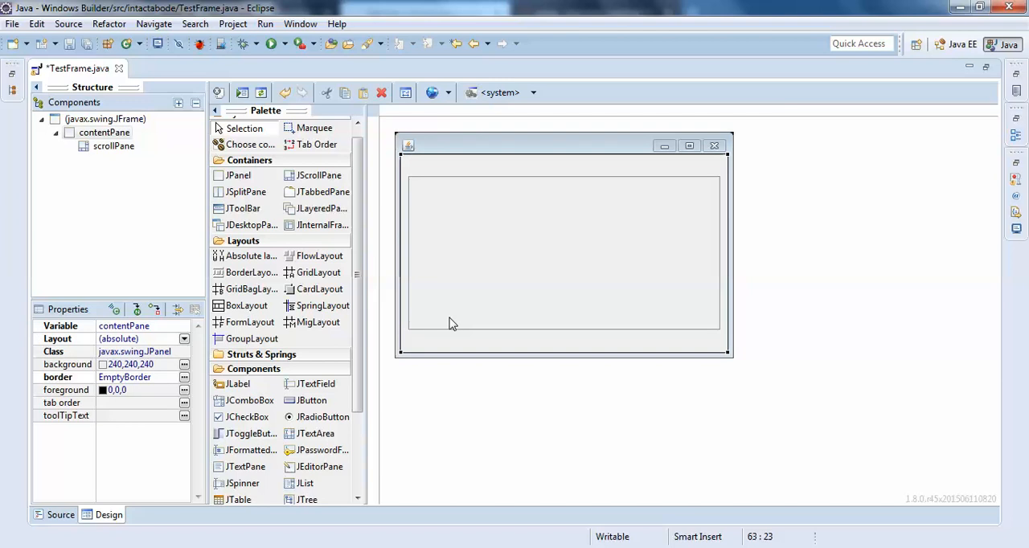
pyautogui.click(449, 299)
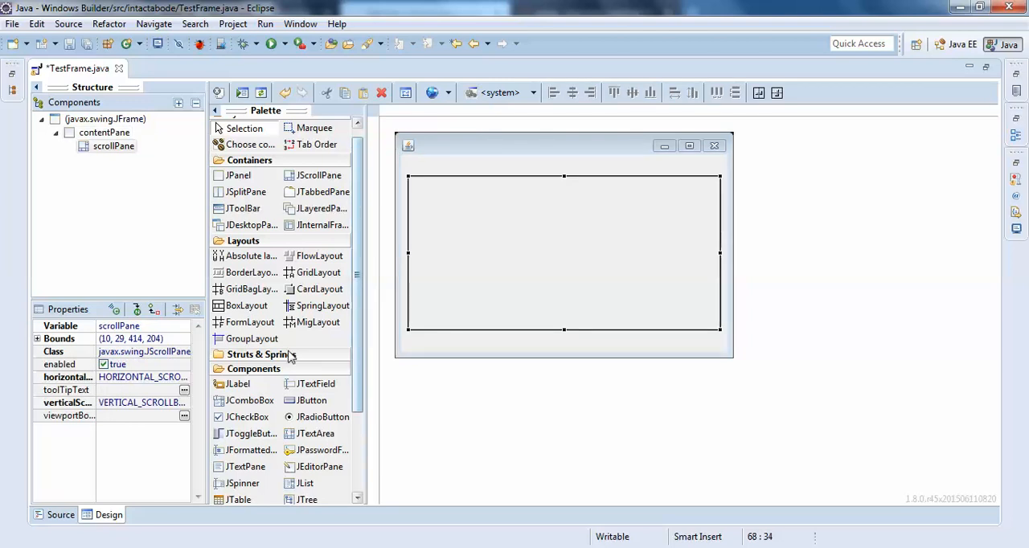
pyautogui.click(315, 434)
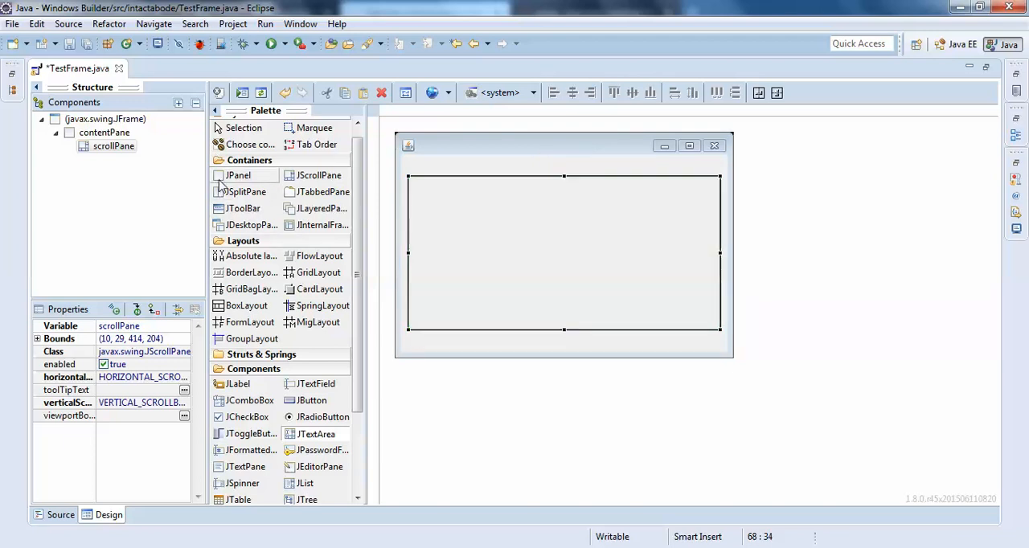
pyautogui.click(467, 309)
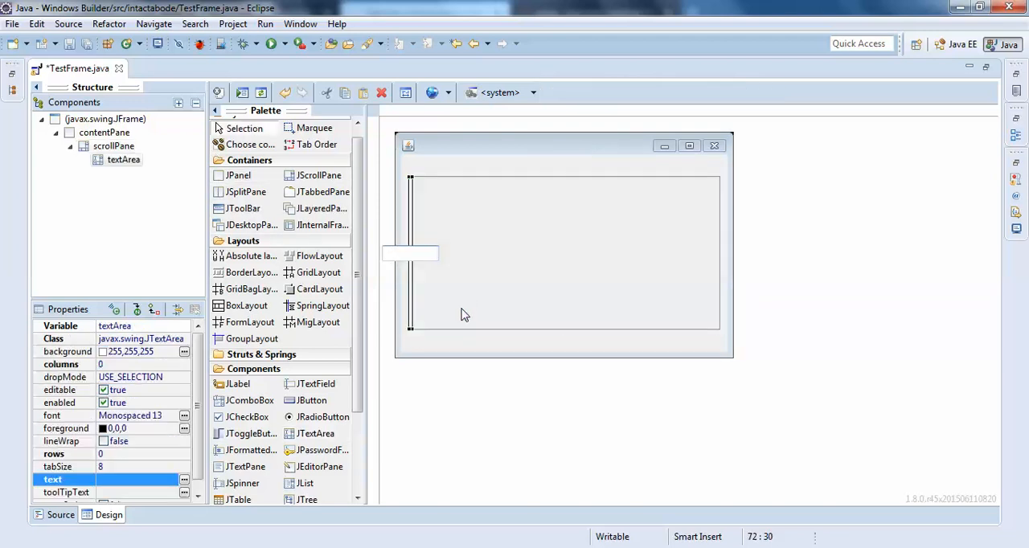
pyautogui.click(435, 307)
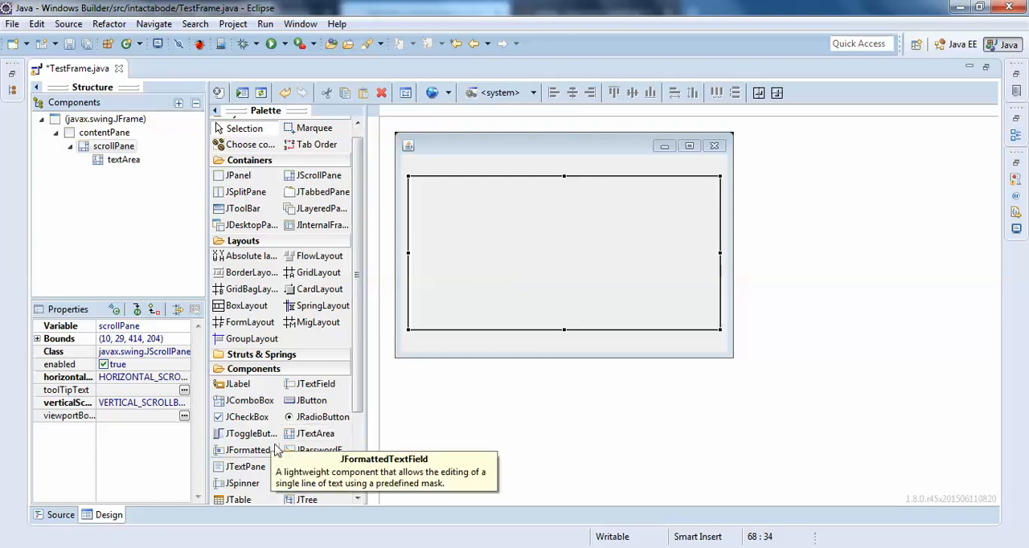
pyautogui.hotkey('ctrl', 's')
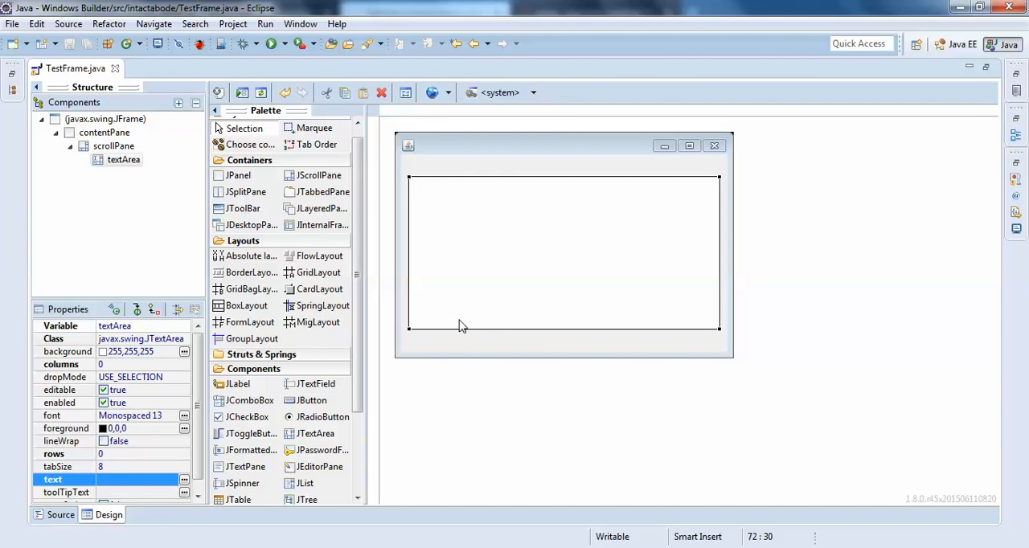
pyautogui.press('Delete')
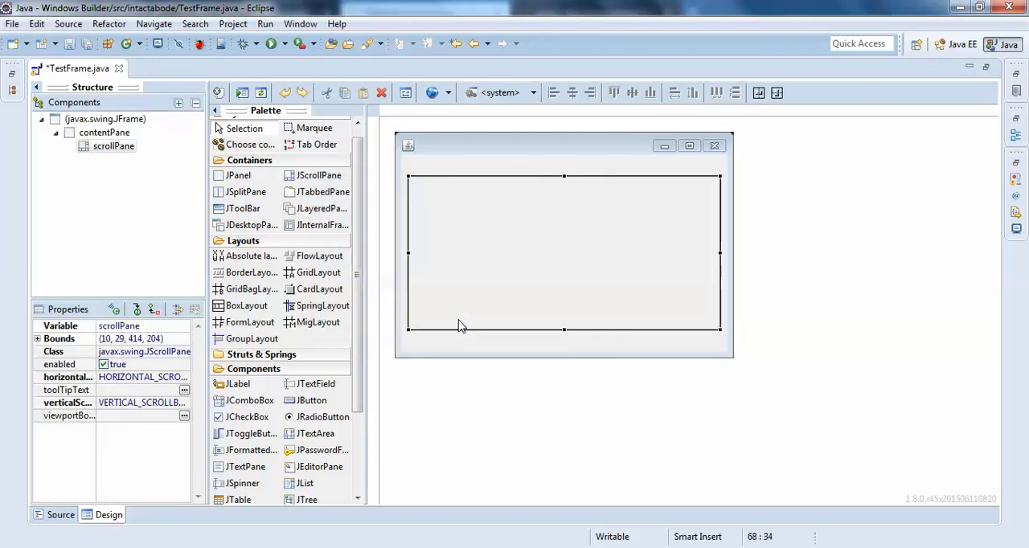
pyautogui.hotkey('ctrl', 'z')
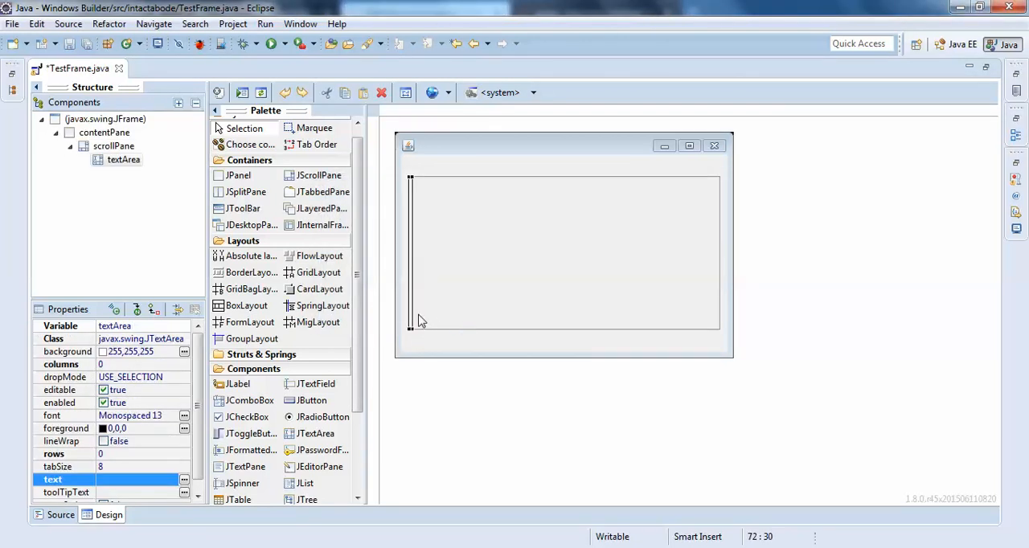
pyautogui.press('Delete')
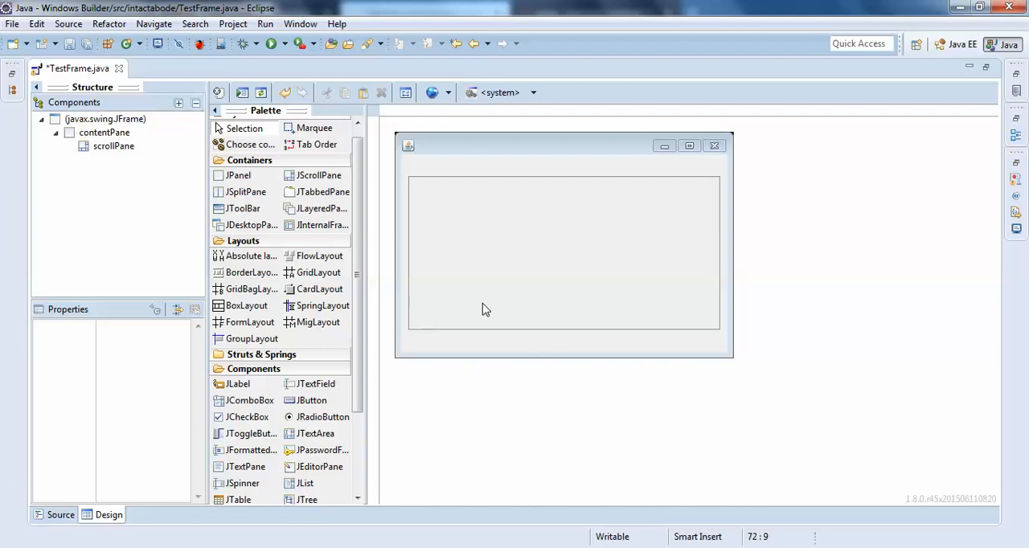
pyautogui.click(487, 310)
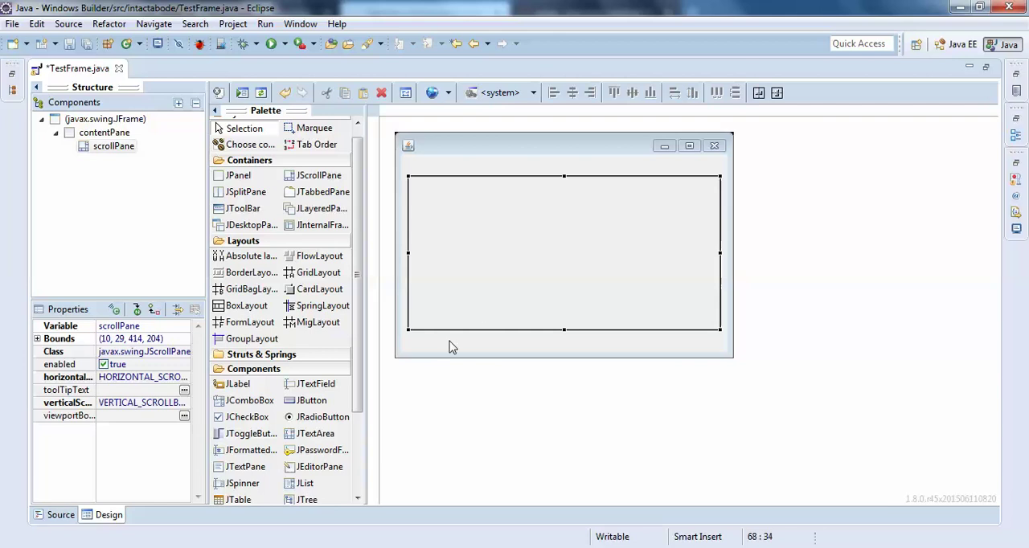
pyautogui.click(513, 346)
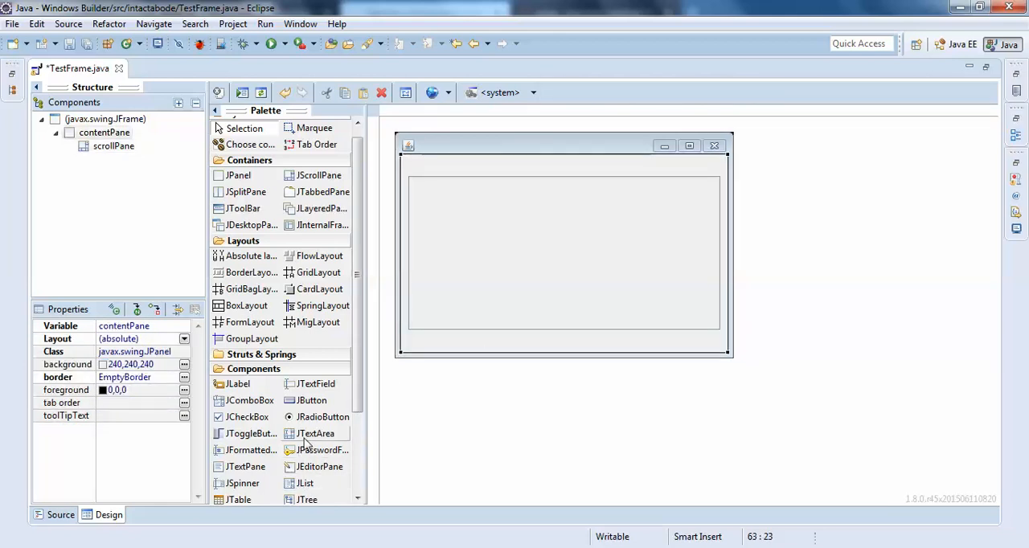
pyautogui.click(315, 434)
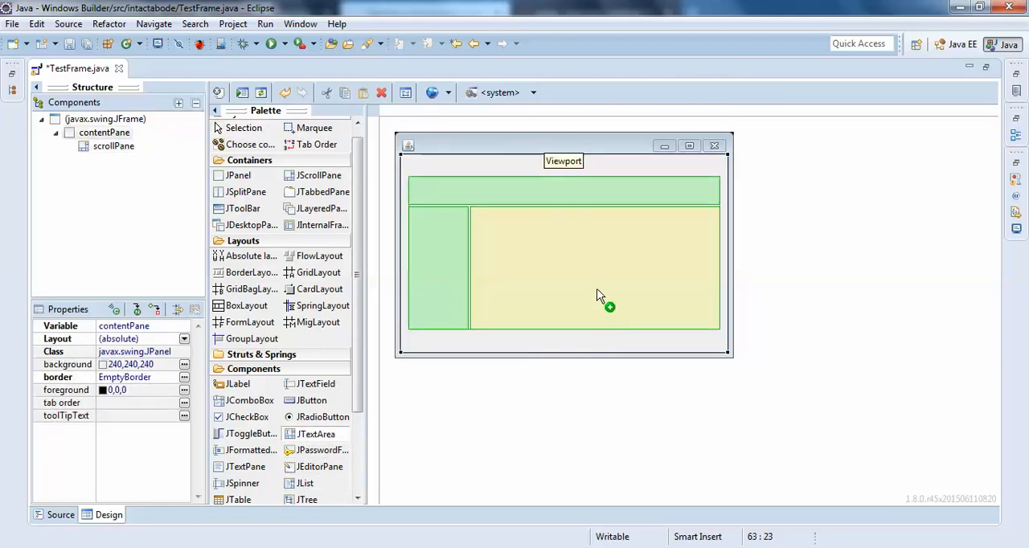
pyautogui.click(541, 254)
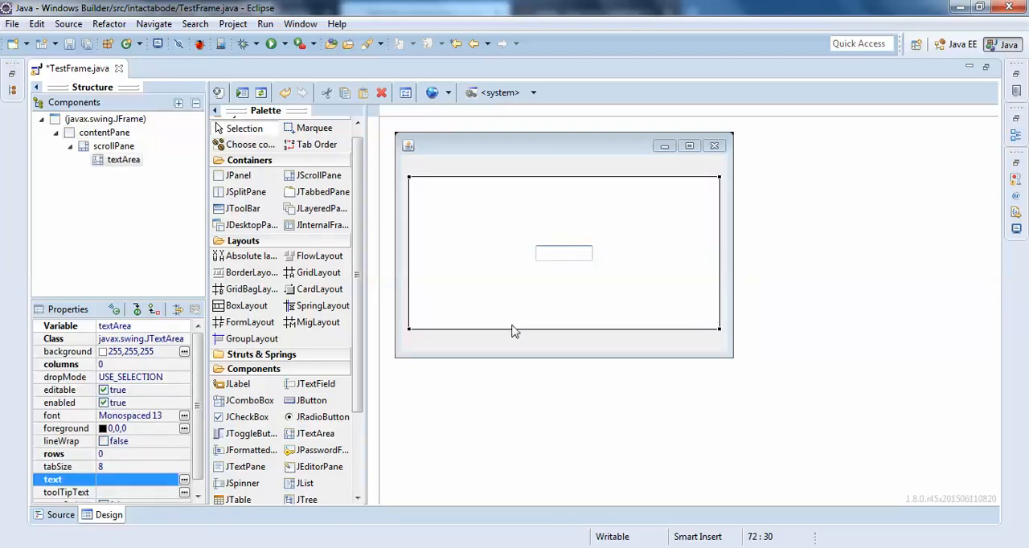
pyautogui.click(500, 304)
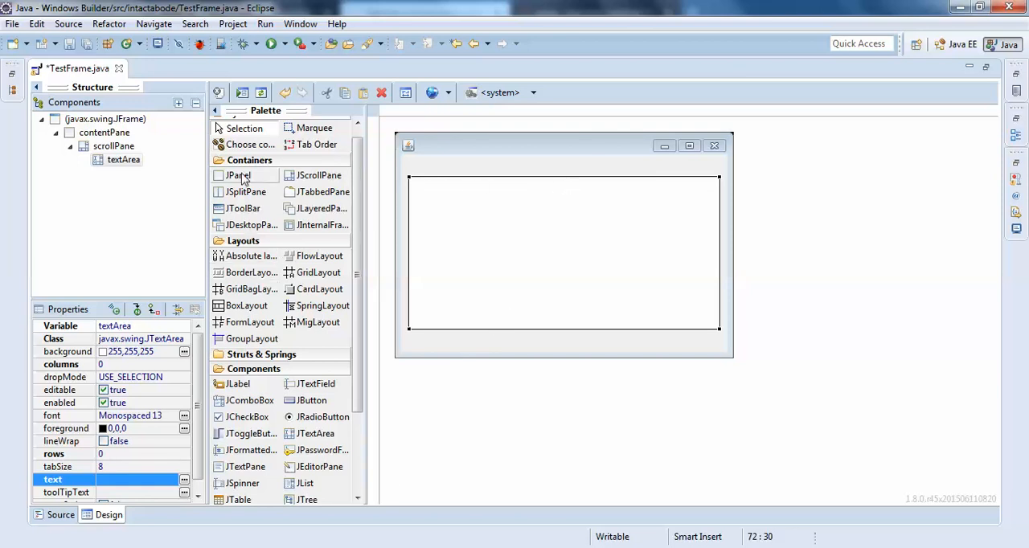
pyautogui.click(328, 179)
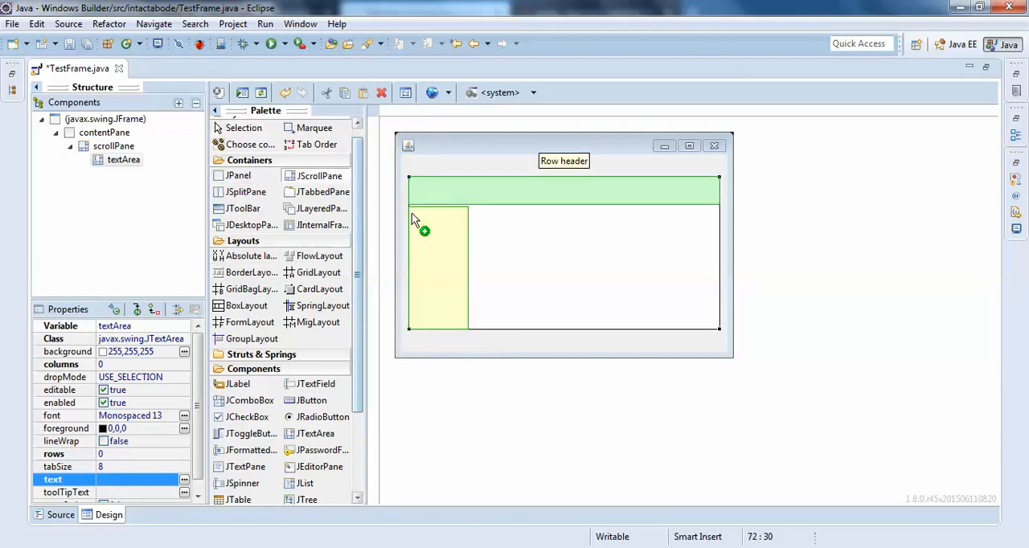
pyautogui.press('Escape')
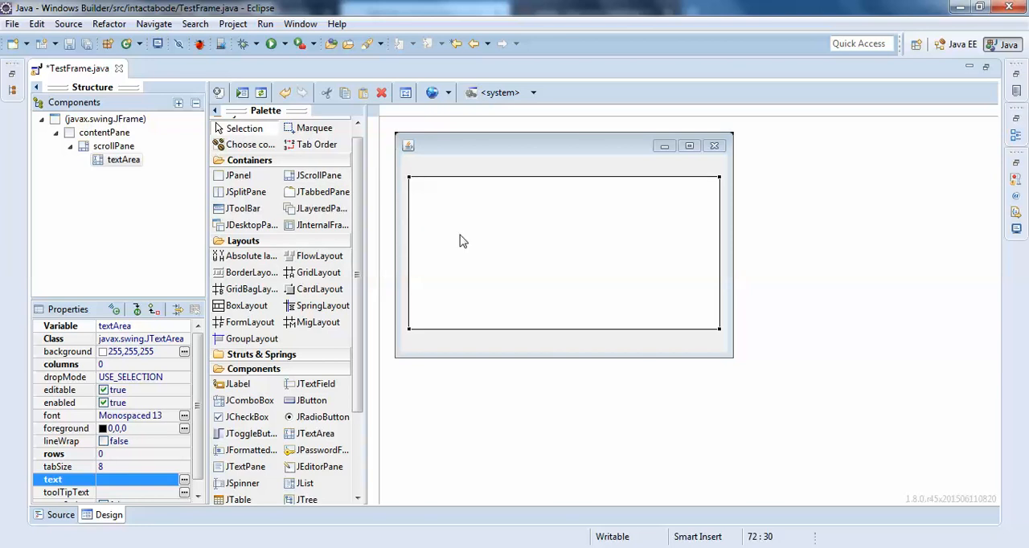
pyautogui.click(551, 169)
# Step: Add a JLabel reading JTextArea spanning the top of the frame
pyautogui.click(238, 384)
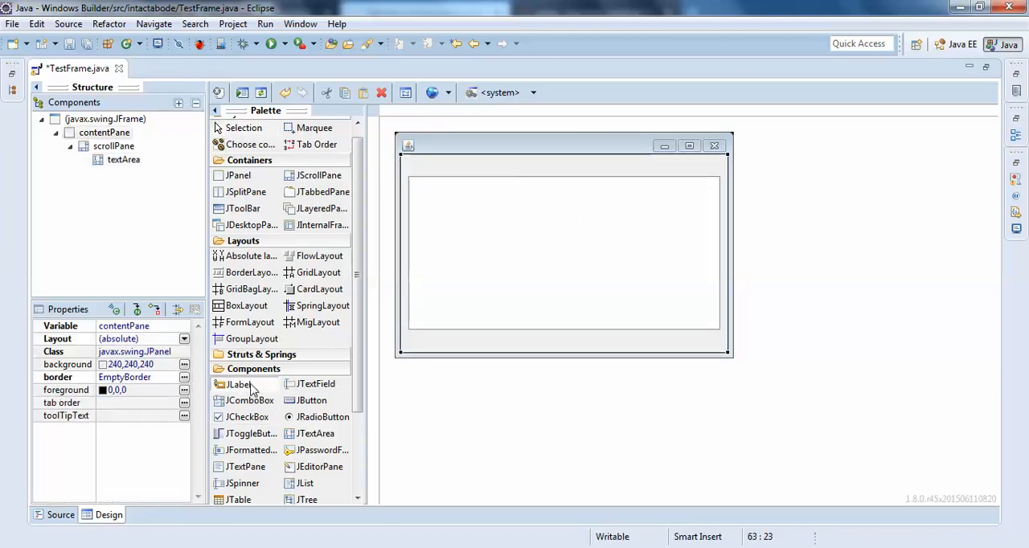
pyautogui.moveTo(421, 158)
pyautogui.mouseDown()
pyautogui.moveTo(603, 197)
pyautogui.moveTo(672, 175)
pyautogui.mouseUp()
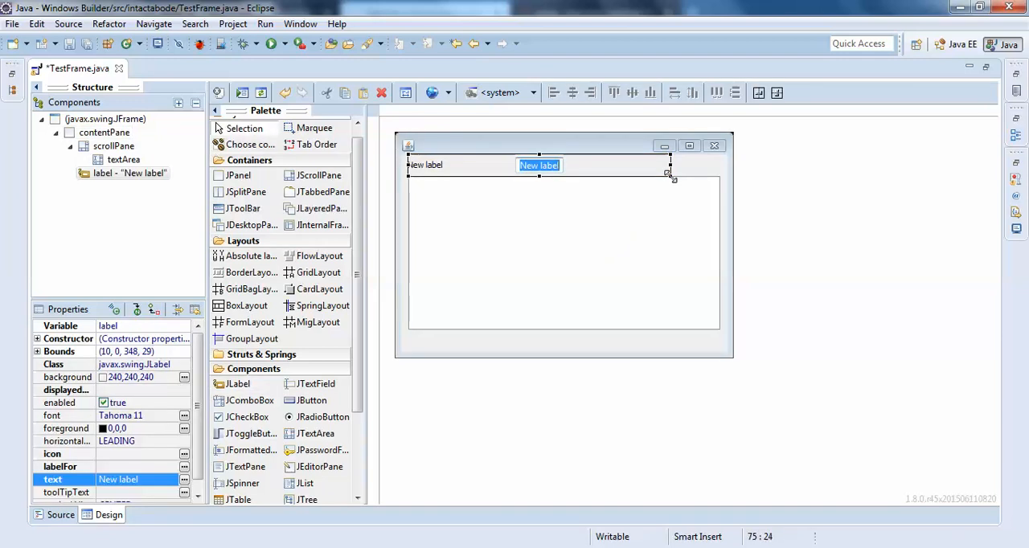
pyautogui.write('JTextArea')
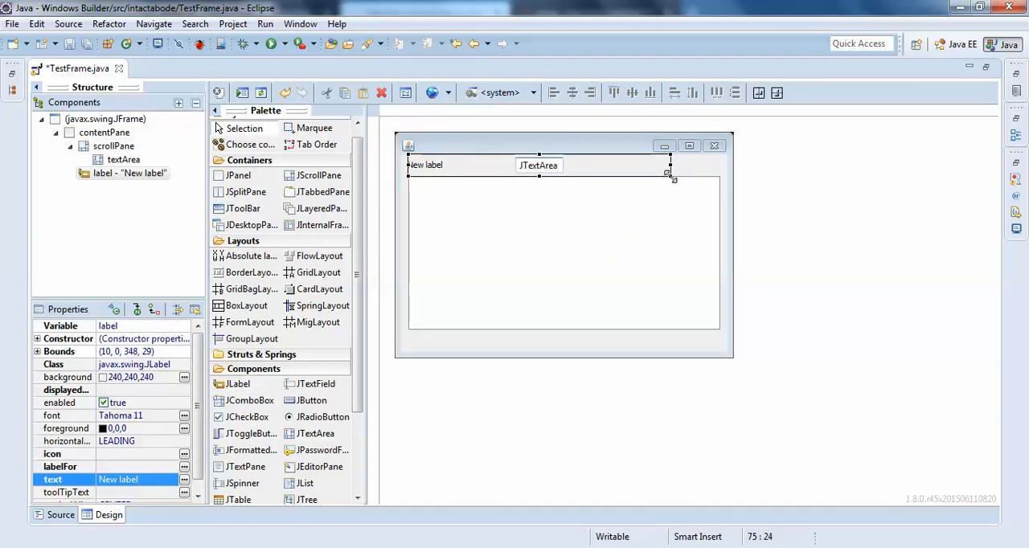
pyautogui.press('Return')
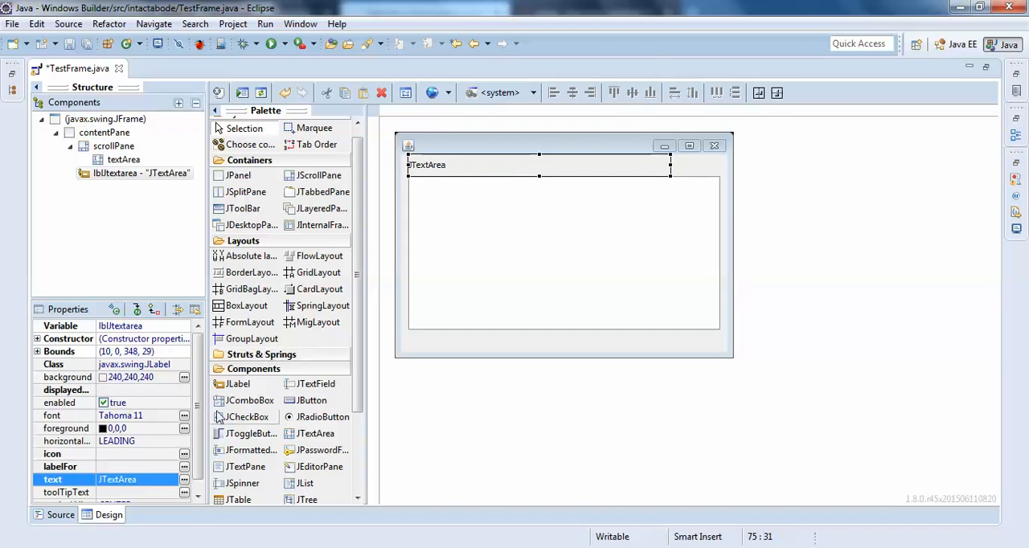
# Step: Set the JTextArea label's font size to 25 in the Font chooser
pyautogui.click(184, 415)
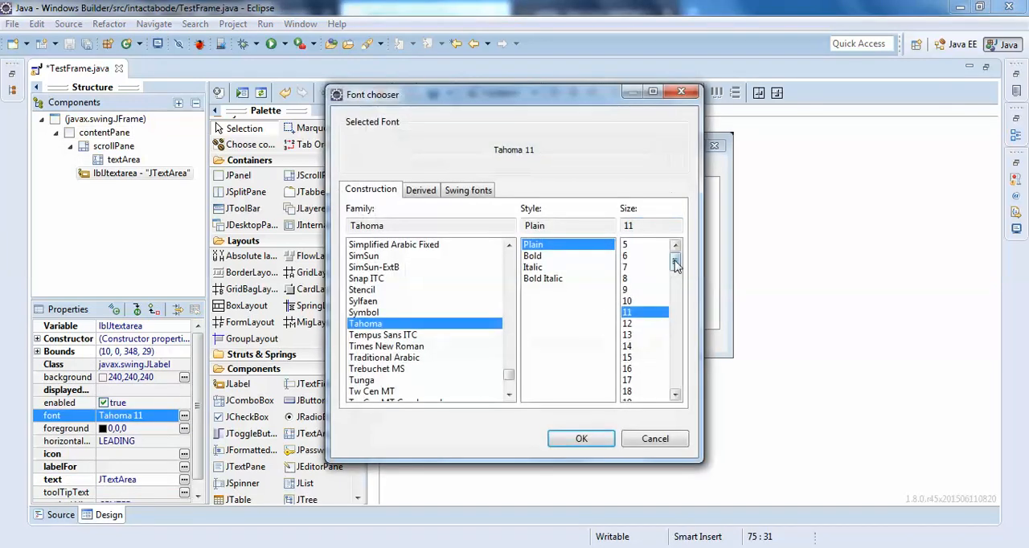
pyautogui.moveTo(676, 266); pyautogui.dragTo(676, 277)
pyautogui.click(635, 370)
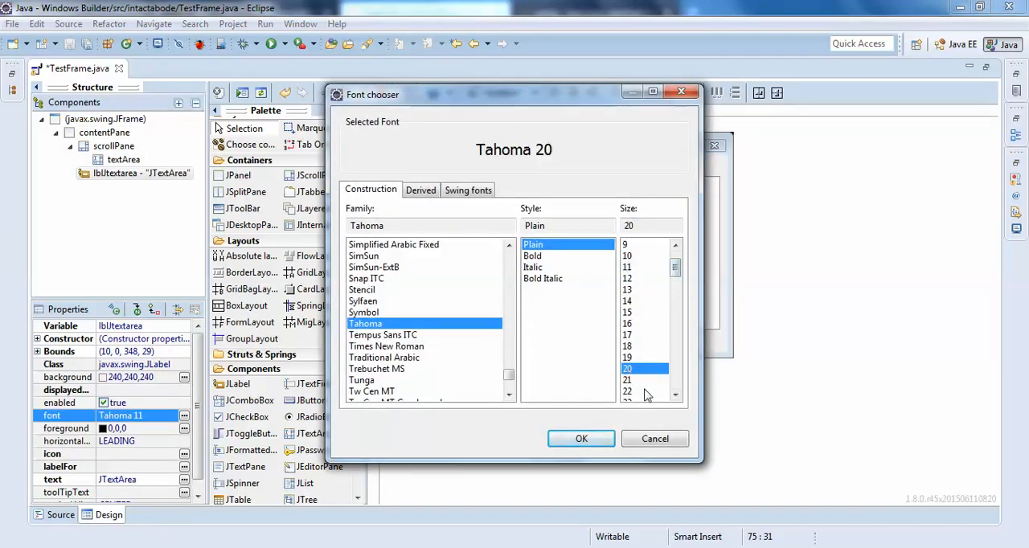
pyautogui.scroll(-2, 647, 393)
pyautogui.click(635, 361)
pyautogui.click(581, 438)
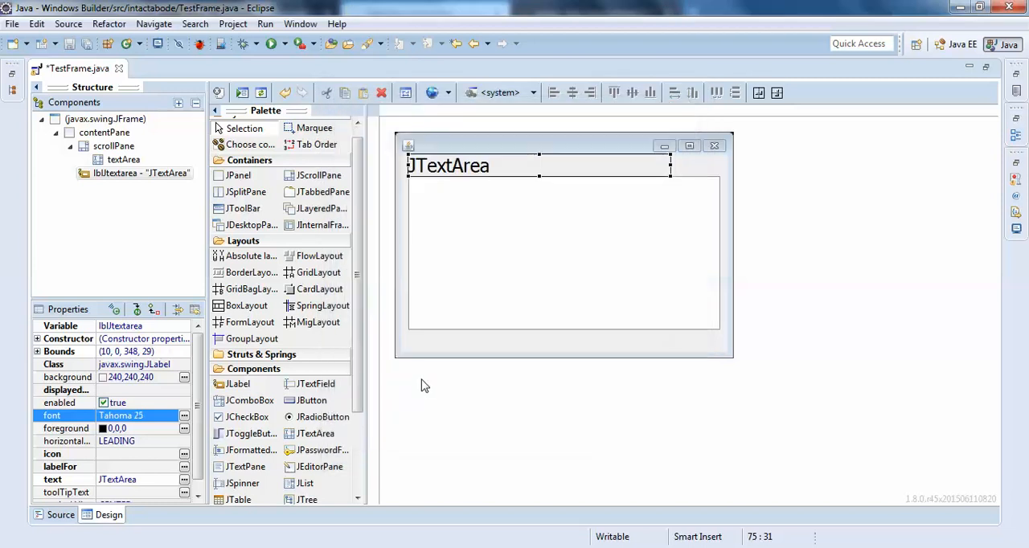
# Step: Select the content pane and save and run TestFrame
pyautogui.click(443, 351)
pyautogui.click(453, 169)
pyautogui.click(432, 344)
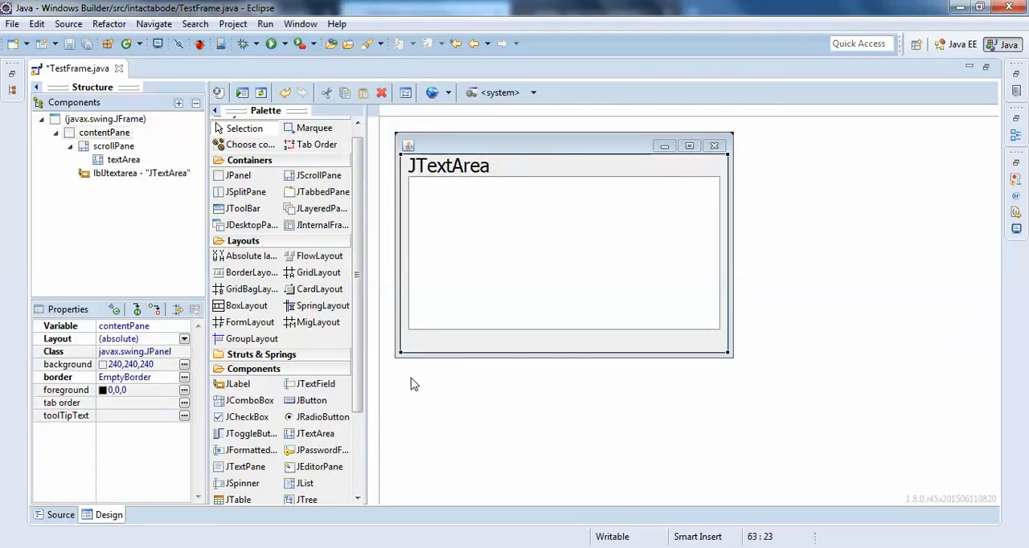
pyautogui.click(273, 45)
# Step: Confirm saving, then reposition the launched preview window
pyautogui.click(491, 306)
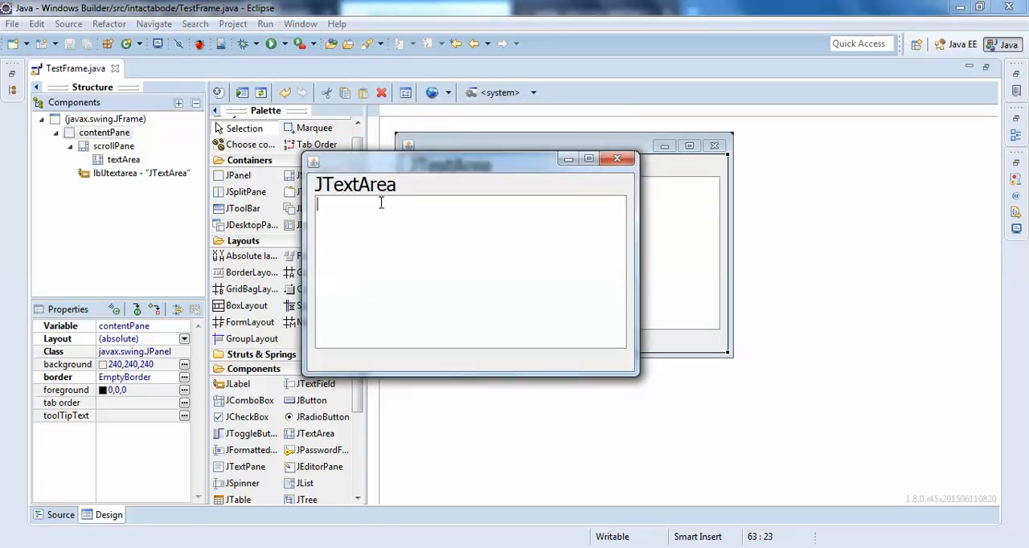
pyautogui.moveTo(414, 161); pyautogui.dragTo(288, 139)
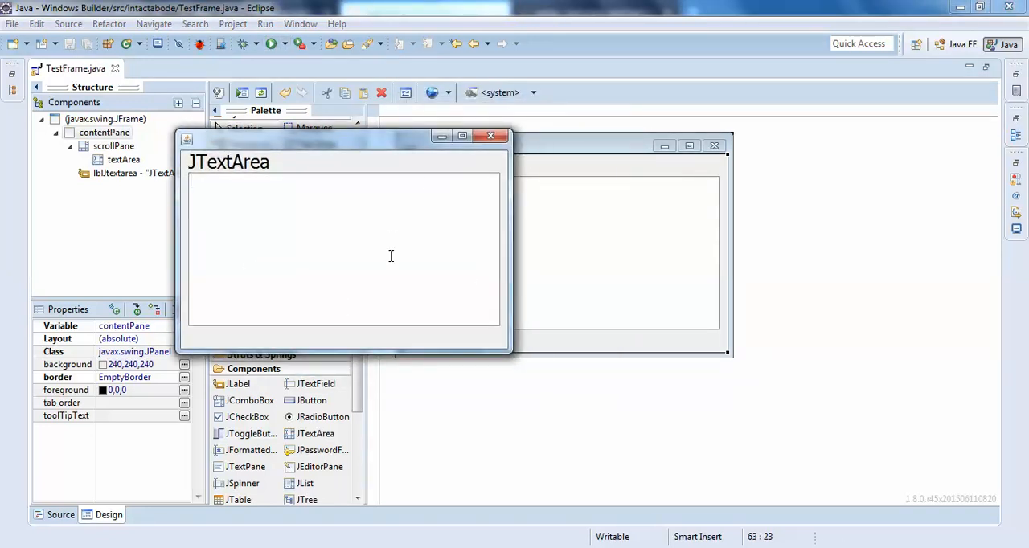
pyautogui.moveTo(398, 139); pyautogui.dragTo(461, 170)
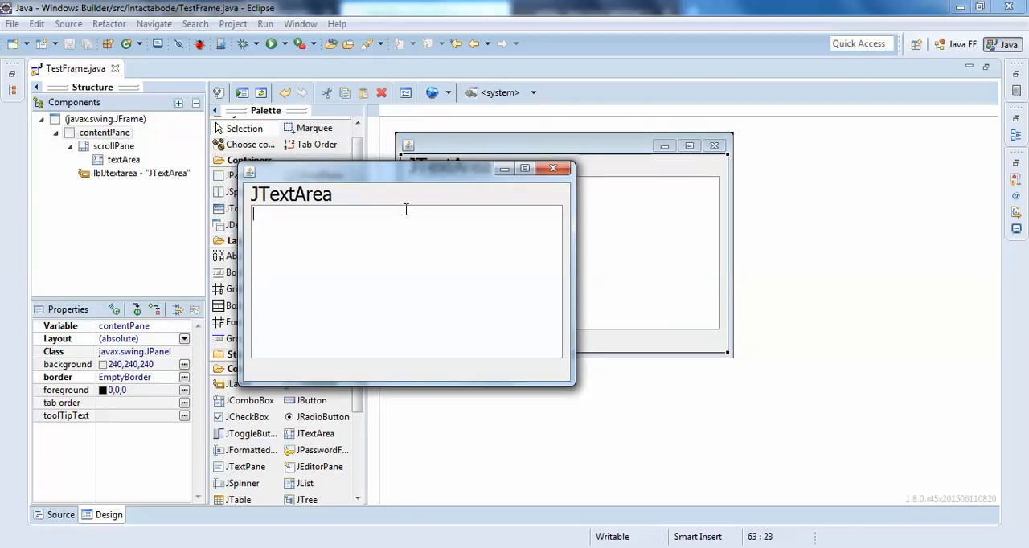
pyautogui.write('mgklaslkgnagnkjasn')
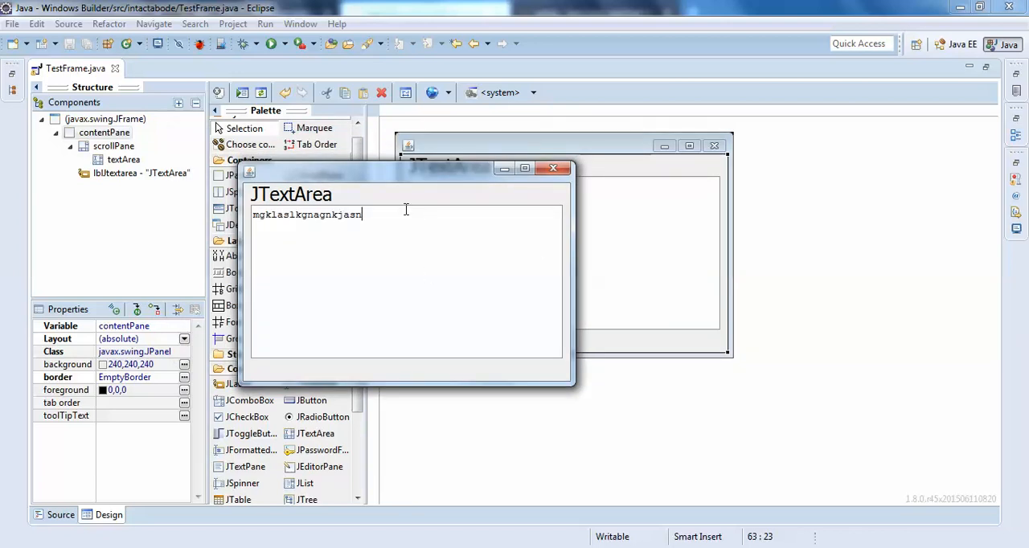
pyautogui.write('gkjasnkjlgsakjgkasjngkjsangkjsangjklsangkljasngkjasngj')
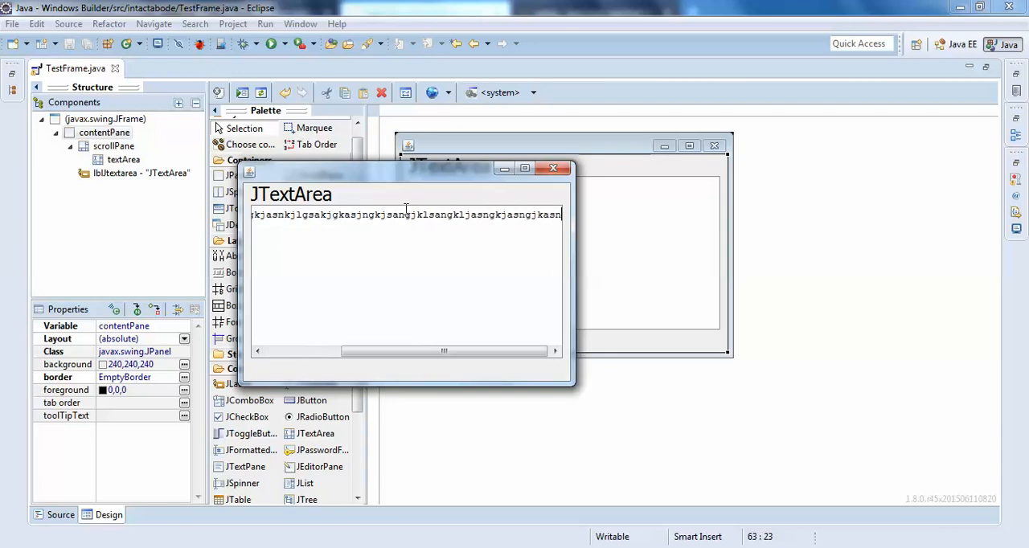
pyautogui.write('kasngkjsangkjsangkjsanklgnksakjgnkasngkj')
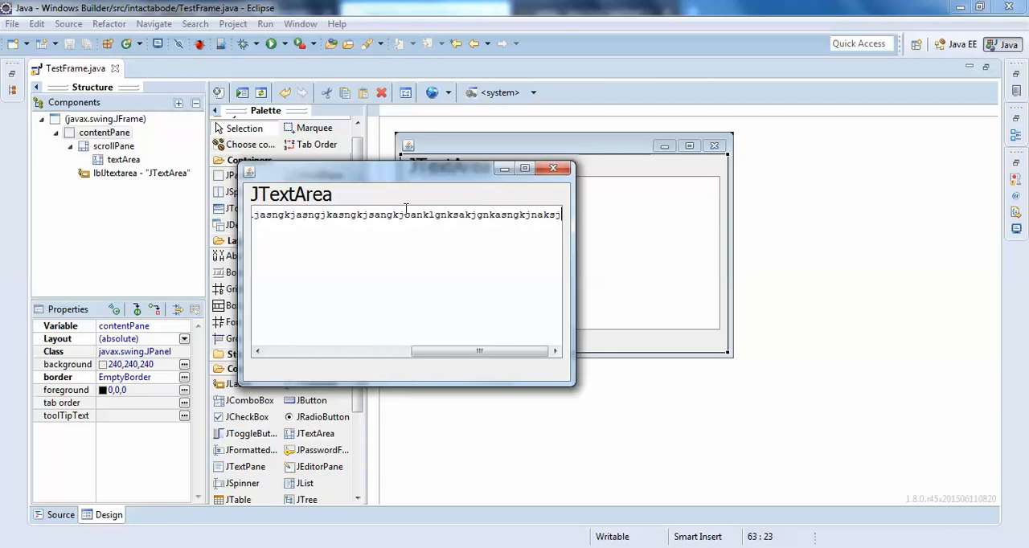
pyautogui.write('naksjgkjjknkjasnkfjgnknkaj')
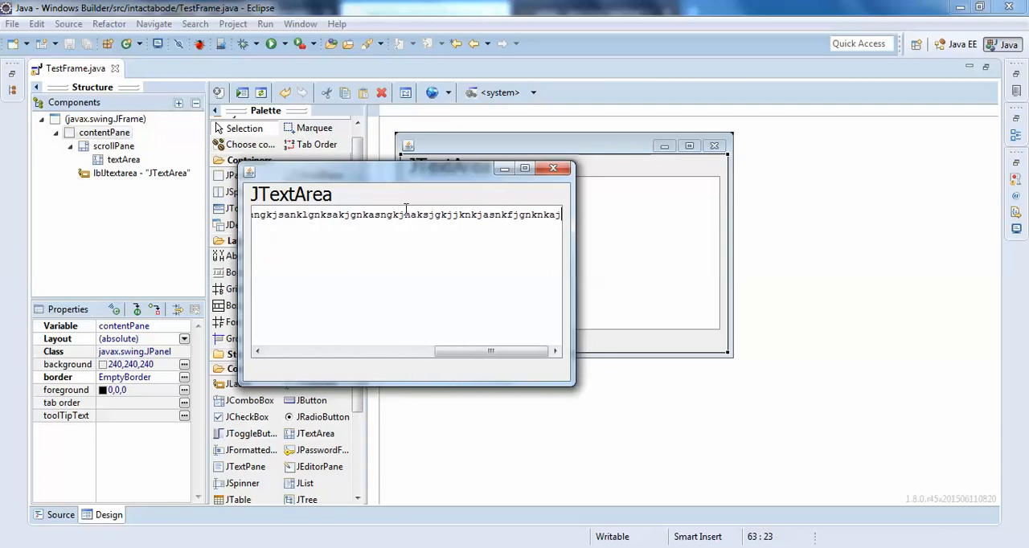
pyautogui.moveTo(557, 214); pyautogui.dragTo(195, 203)
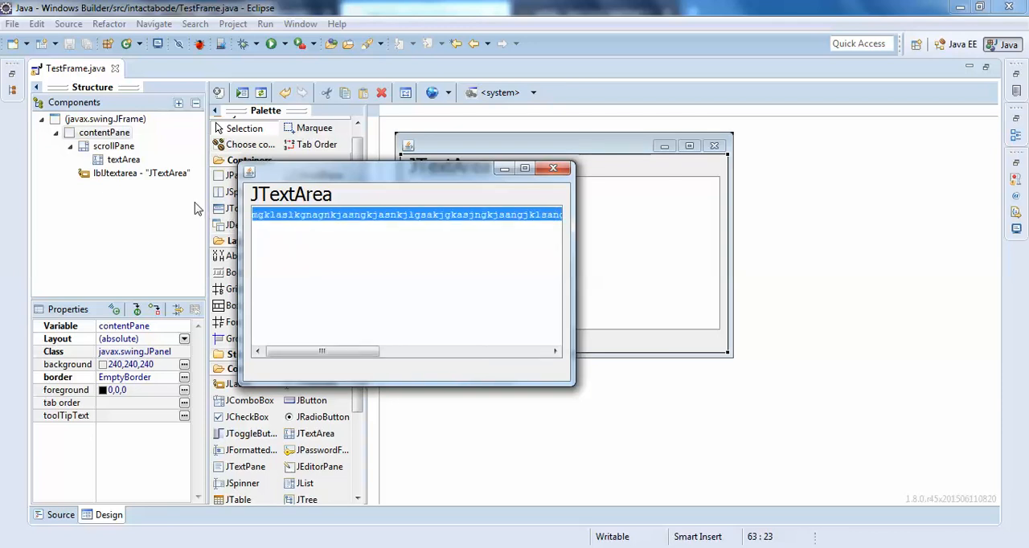
pyautogui.write('b')
# Step: Close the preview, enable lineWrap on the text area, and save and launch again
pyautogui.click(553, 168)
pyautogui.moveTo(356, 274)
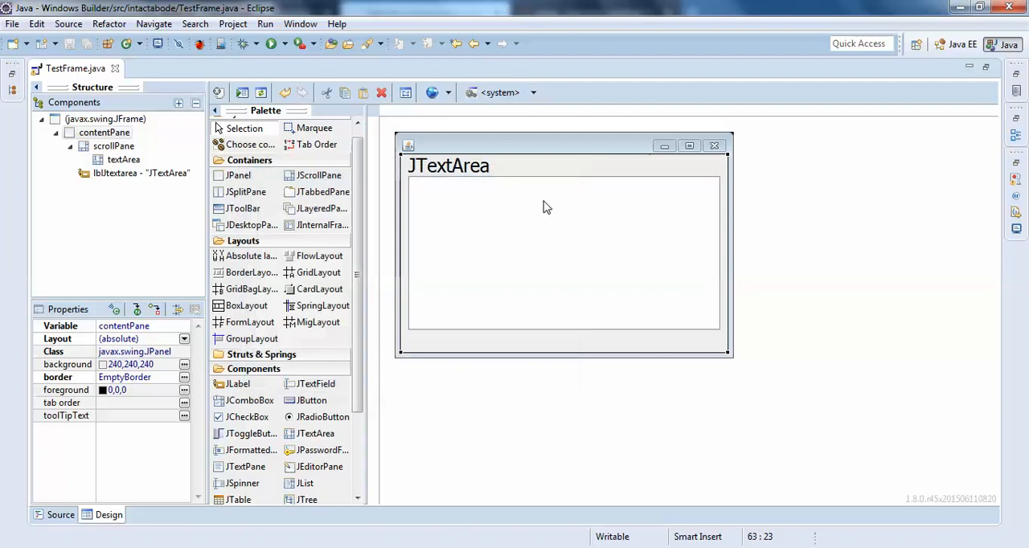
pyautogui.click(531, 237)
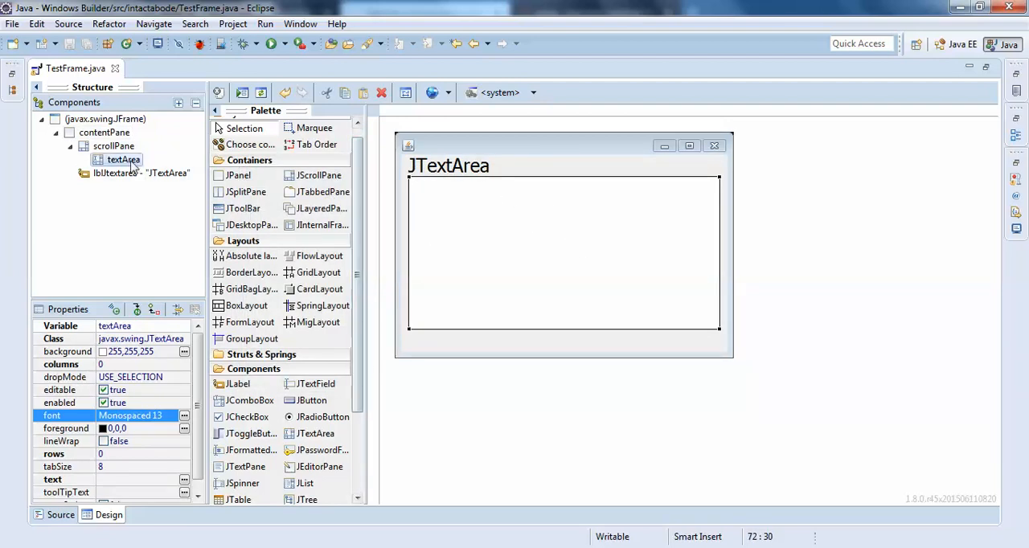
pyautogui.scroll(-1, 362, 336)
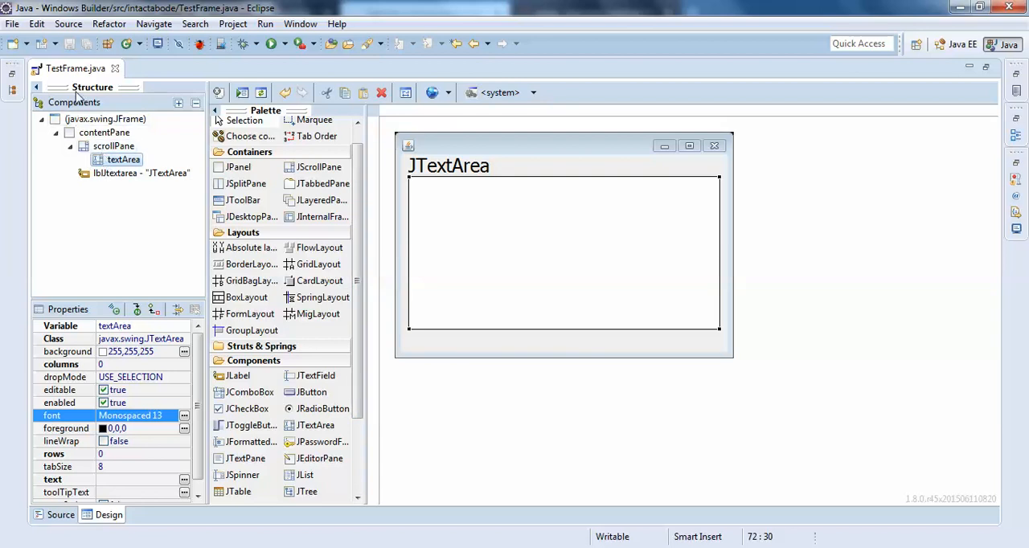
pyautogui.click(88, 243)
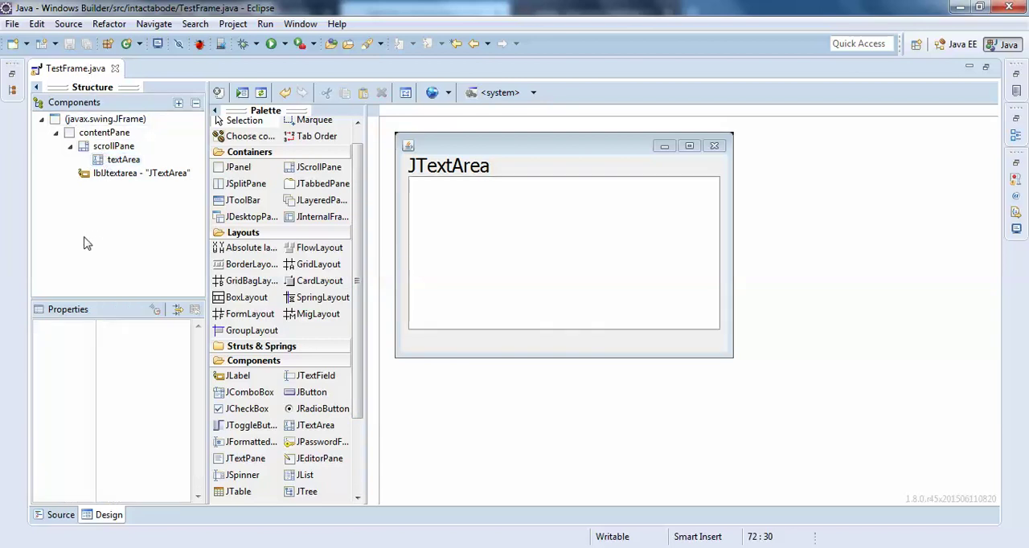
pyautogui.click(123, 160)
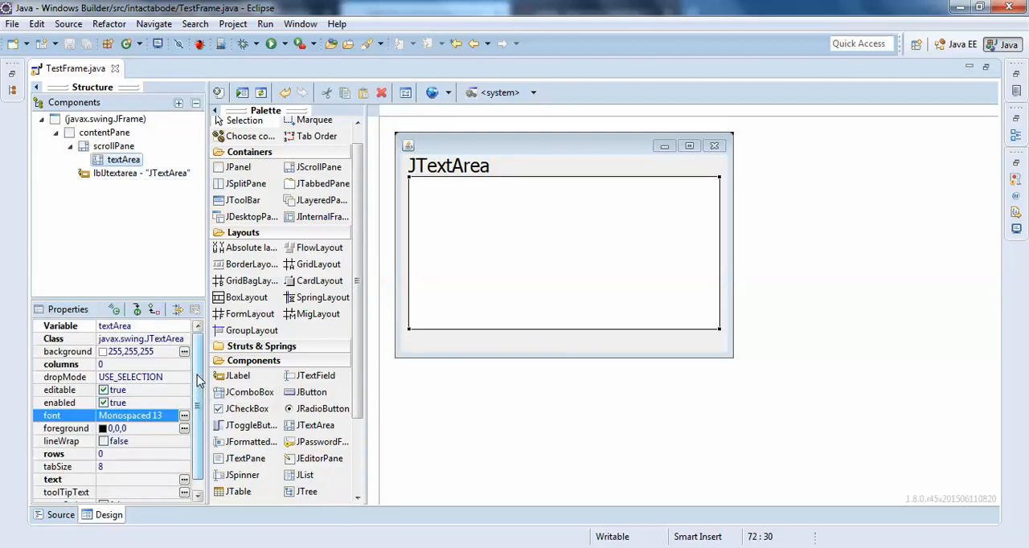
pyautogui.scroll(-1, 202, 384)
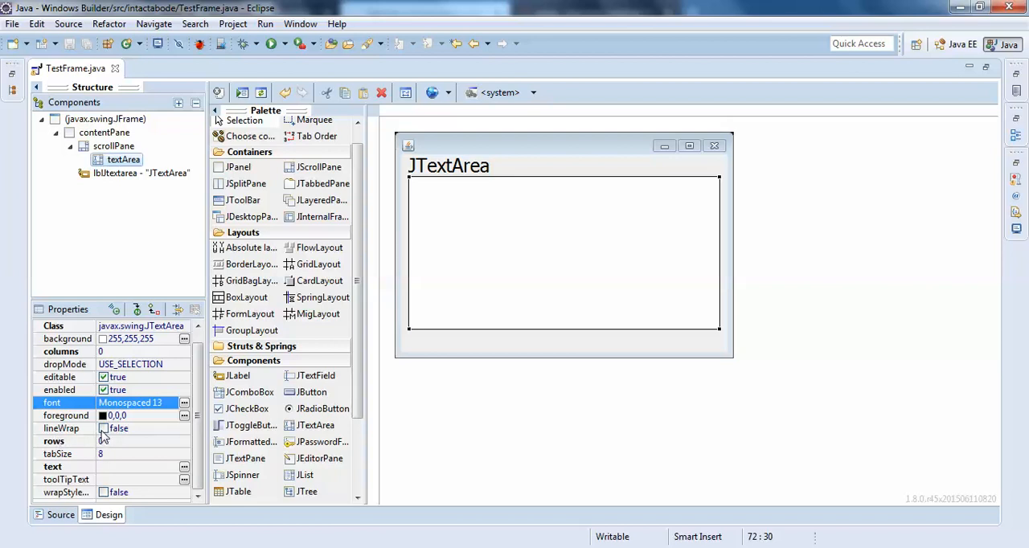
pyautogui.click(103, 429)
pyautogui.click(537, 434)
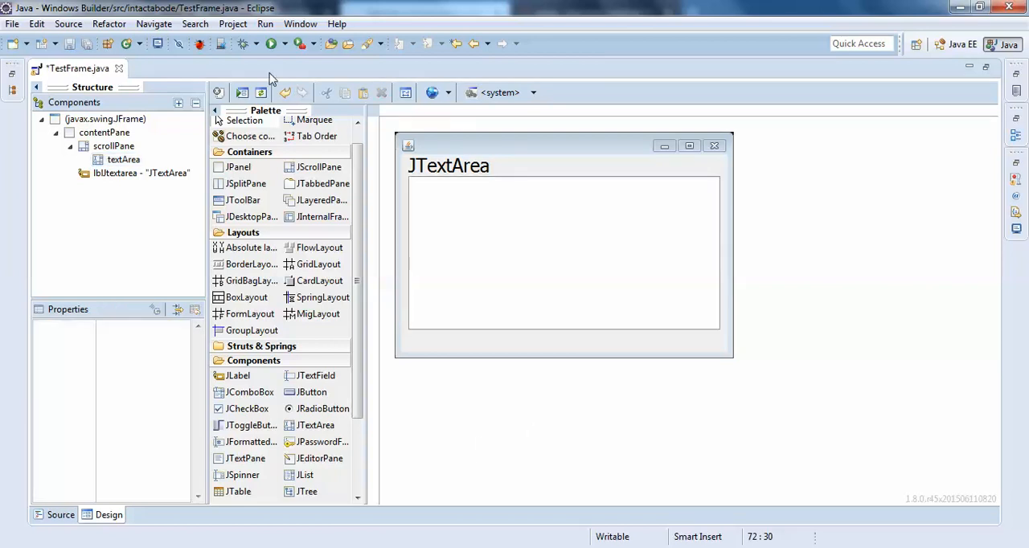
pyautogui.click(271, 43)
# Step: Launch the frame, test selecting the typed welcome text, and move the preview right
pyautogui.click(485, 349)
pyautogui.write('Hello Guys welcome to Intact Abode Windows Builder Tutorials I hope you are enjoying')
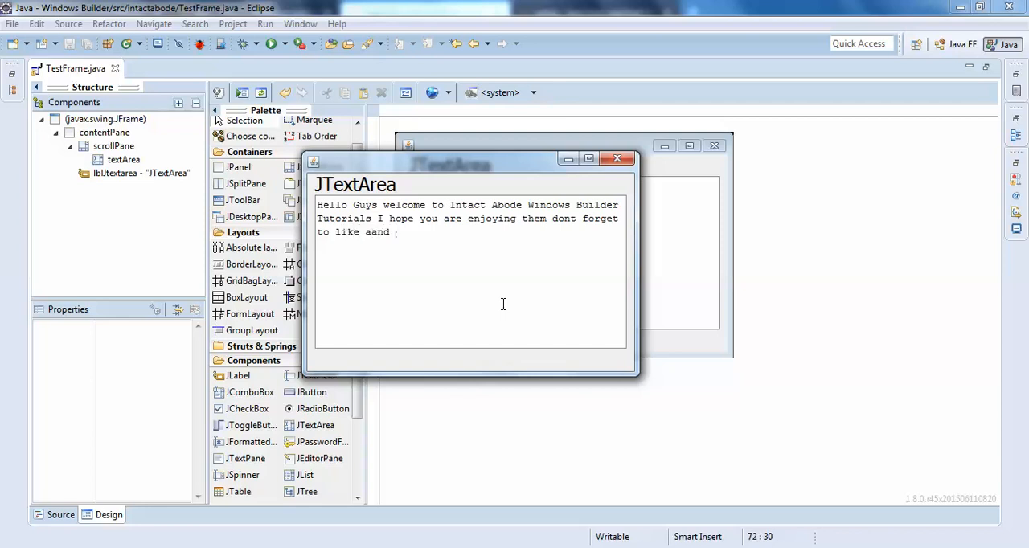
pyautogui.write('the ')
pyautogui.write('videos')
pyautogui.write(' Subscr')
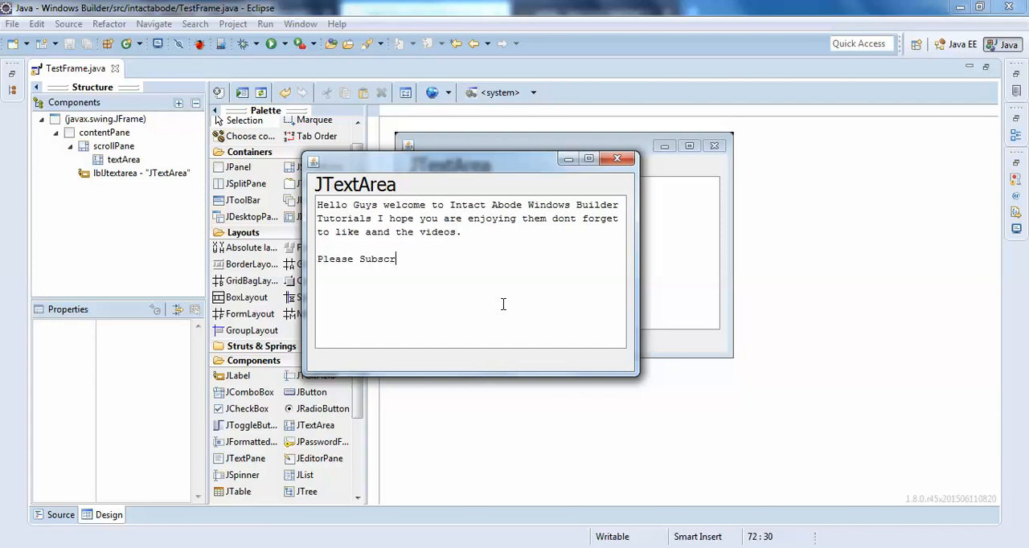
pyautogui.write('be.')
pyautogui.moveTo(420, 259); pyautogui.dragTo(317, 204)
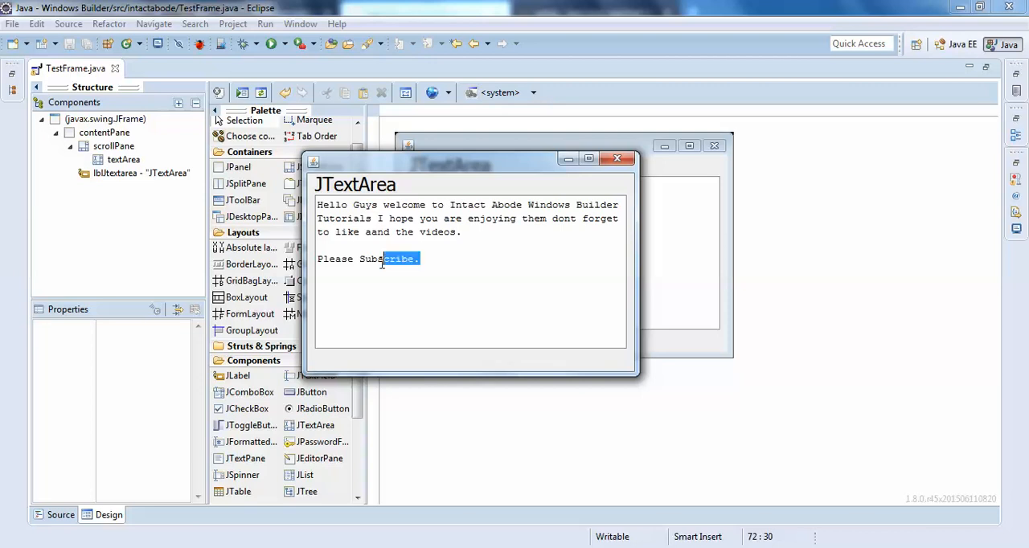
pyautogui.click(432, 281)
pyautogui.moveTo(421, 259); pyautogui.dragTo(317, 193)
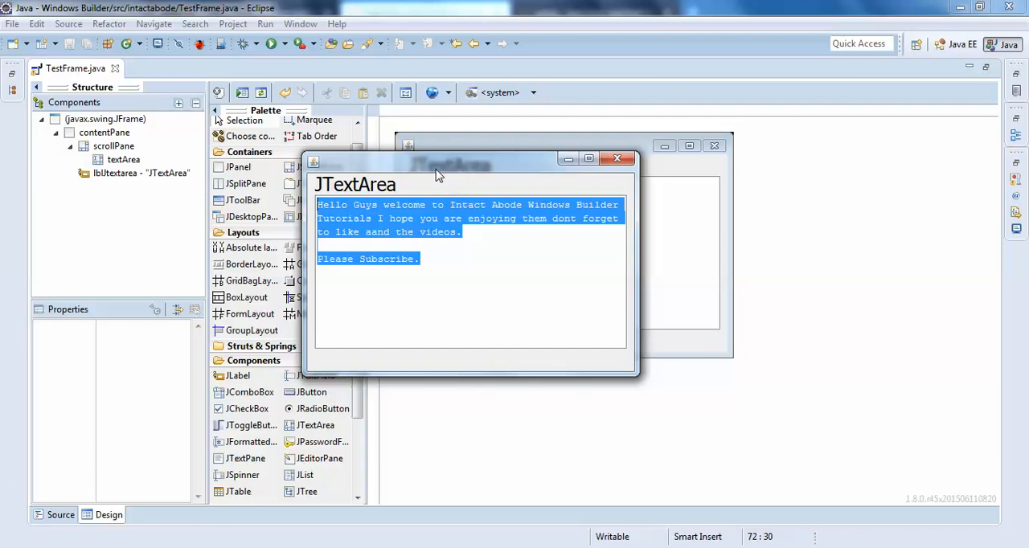
pyautogui.moveTo(439, 170); pyautogui.dragTo(542, 167)
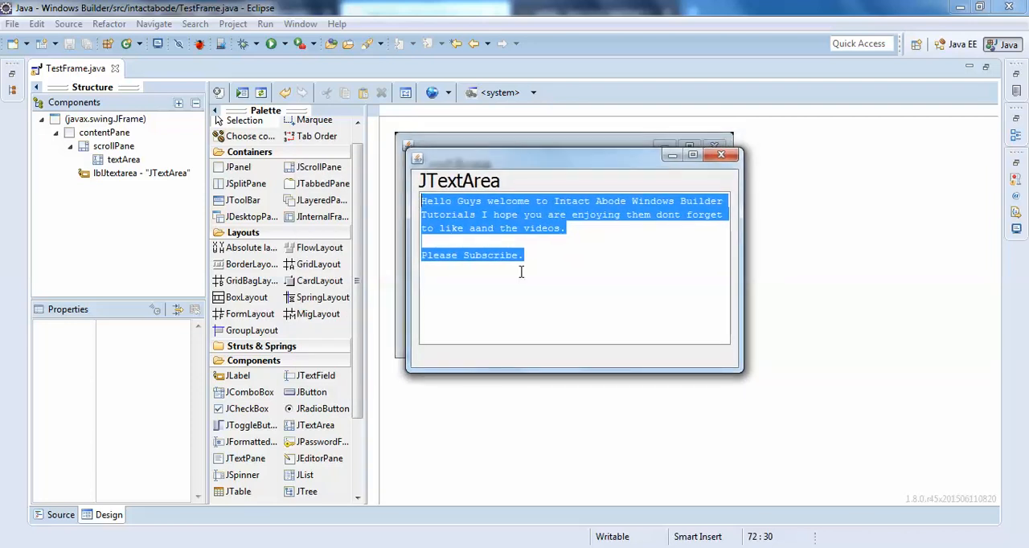
pyautogui.click(534, 267)
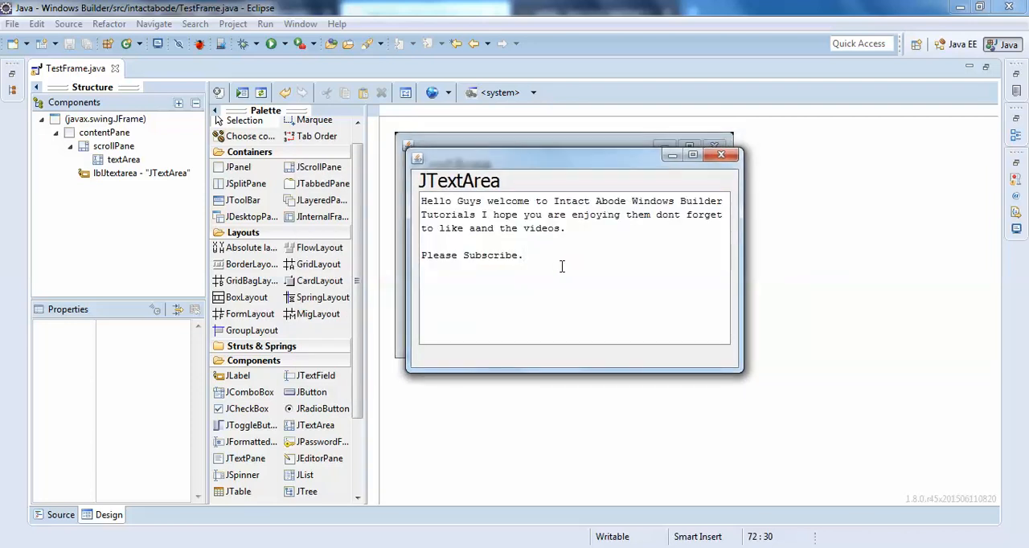
# Step: Copy all the text and paste a second copy of the paragraph below it
pyautogui.hotkey('ctrl', 'a')
pyautogui.hotkey('ctrl', 'c')
pyautogui.click(571, 277)
pyautogui.press('Return')
pyautogui.press('Return')
pyautogui.hotkey('ctrl', 'v')
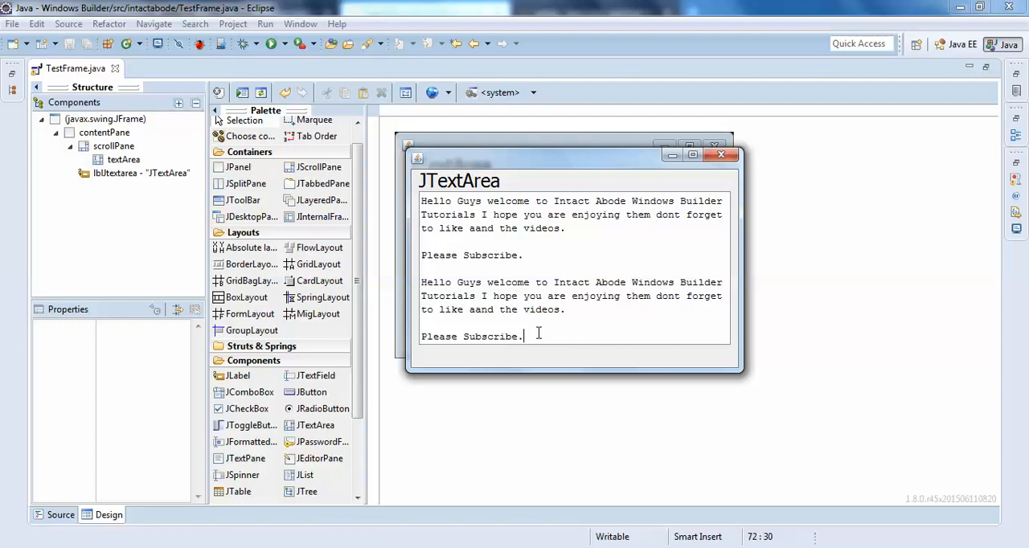
# Step: Adjust the blank lines between and after the two paragraph copies
pyautogui.press('Return')
pyautogui.press('Return')
pyautogui.press('Up')
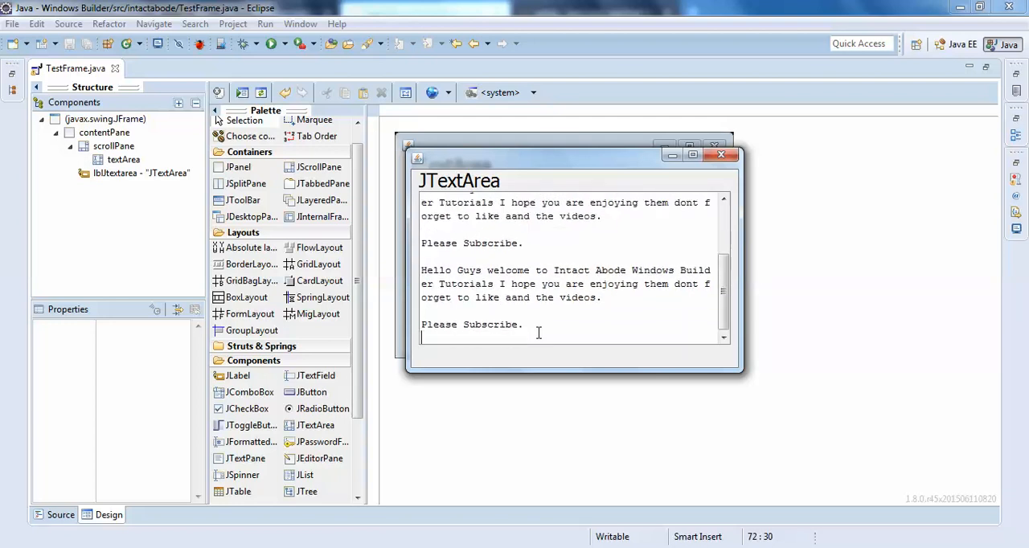
pyautogui.press('BackSpace')
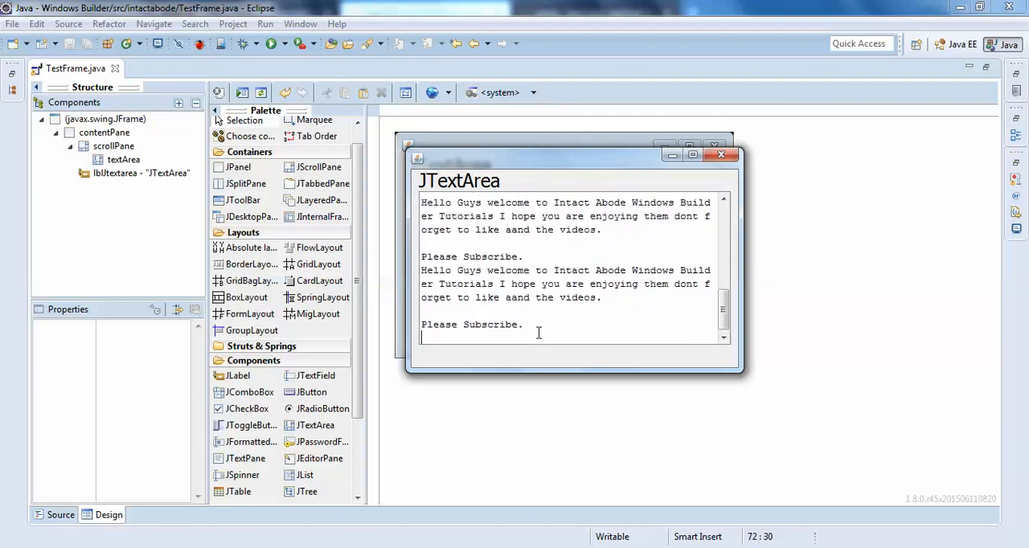
pyautogui.press('Return')
pyautogui.moveTo(724, 322); pyautogui.dragTo(724, 217)
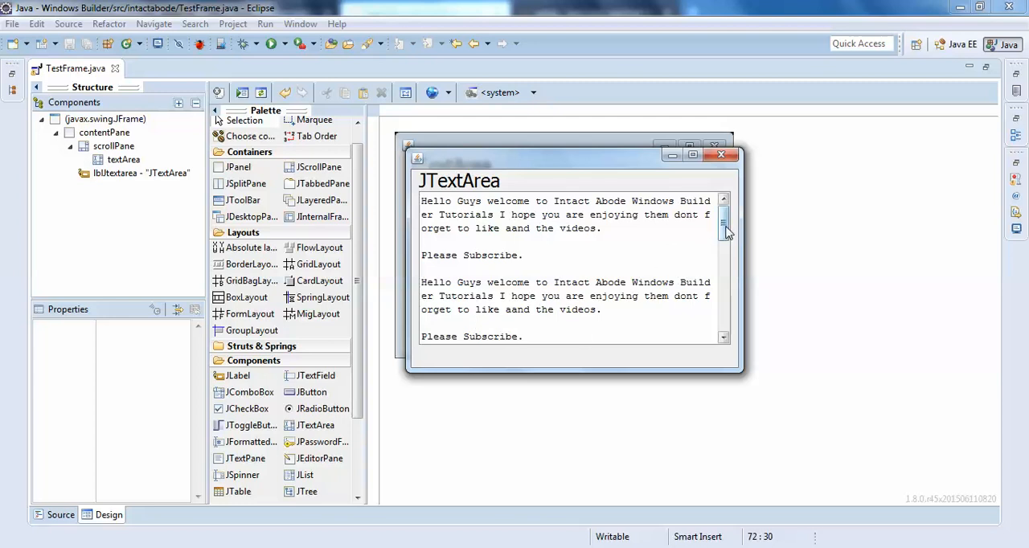
pyautogui.moveTo(724, 221); pyautogui.dragTo(724, 228)
# Step: Replace the duplicated text with a single copy of the paragraph
pyautogui.moveTo(456, 298); pyautogui.dragTo(421, 199)
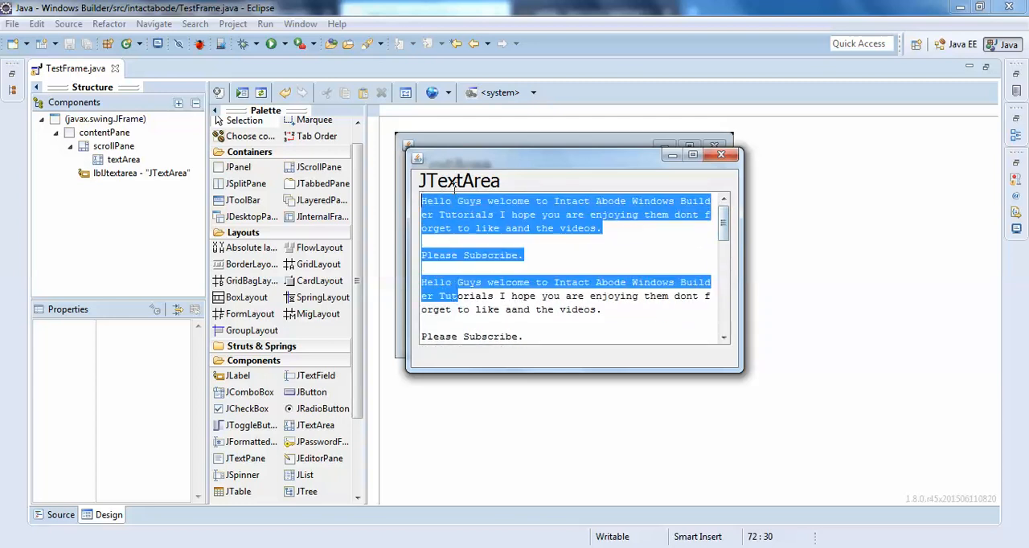
pyautogui.click(465, 254)
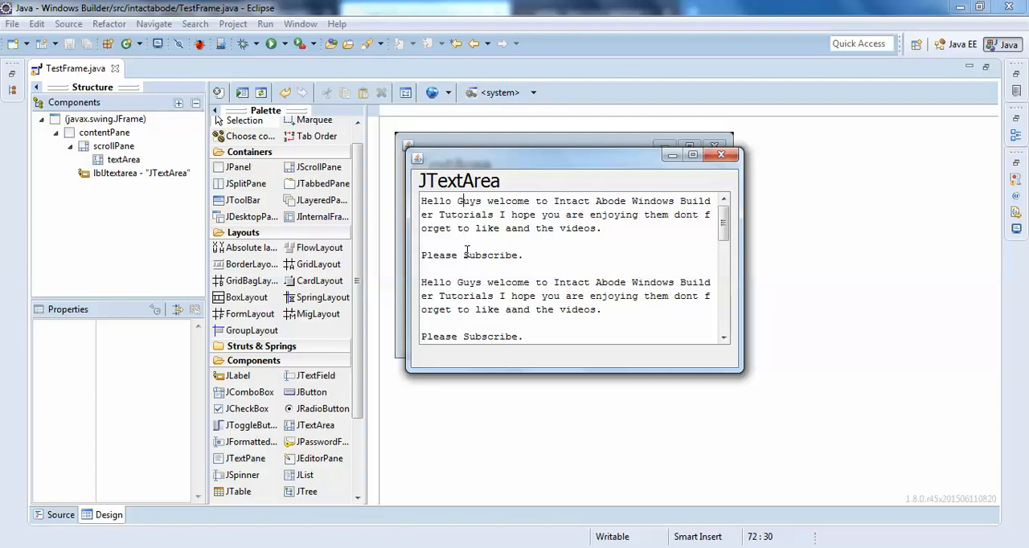
pyautogui.scroll(-3, 466, 251)
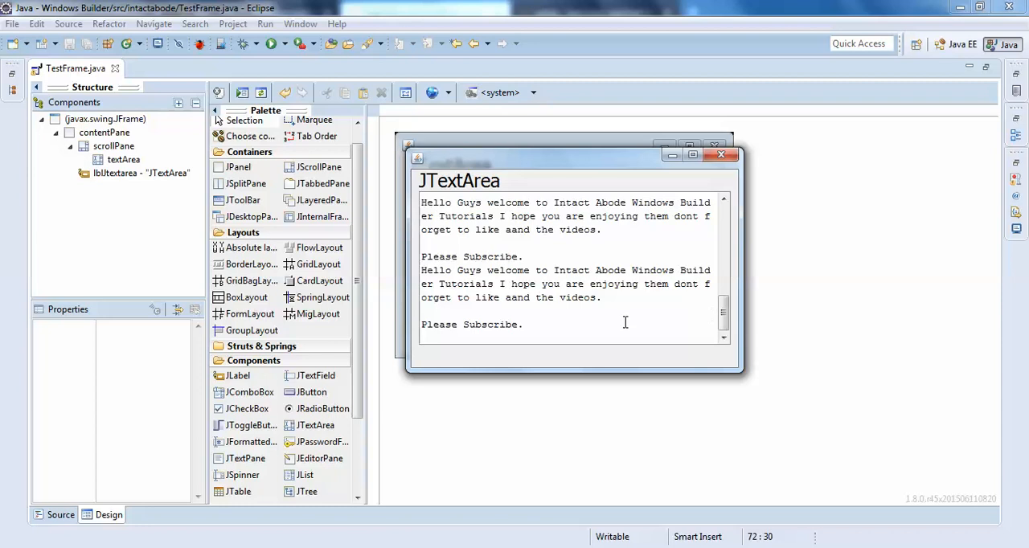
pyautogui.press('BackSpace')
pyautogui.hotkey('ctrl', 'a')
pyautogui.hotkey('ctrl', 'v')
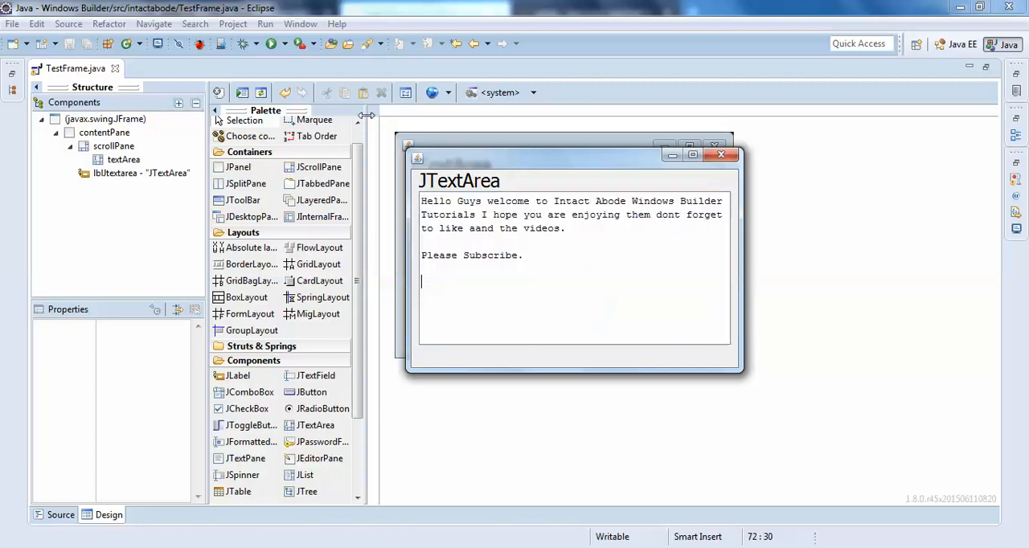